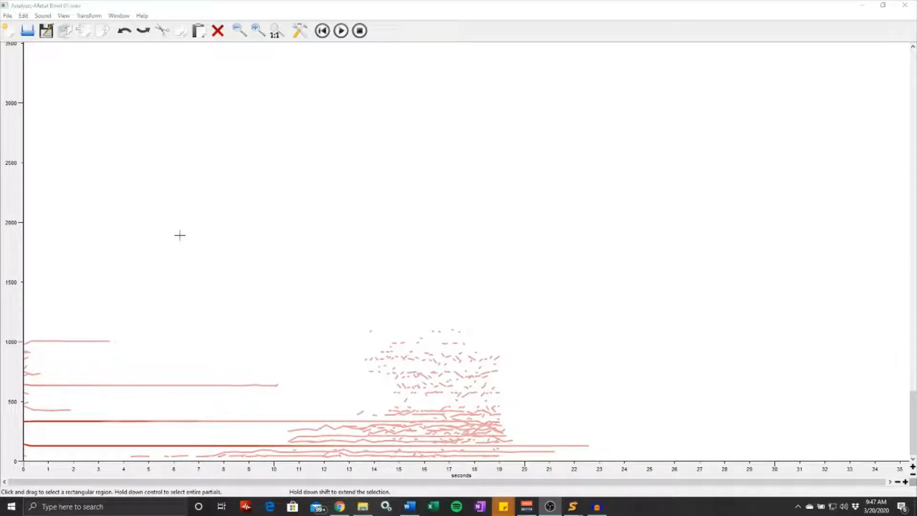
Delete the cluster of noisy partials between about 355 and 1300 Hz from roughly 13 to 20 seconds using a rectangular selection
click(450, 240)
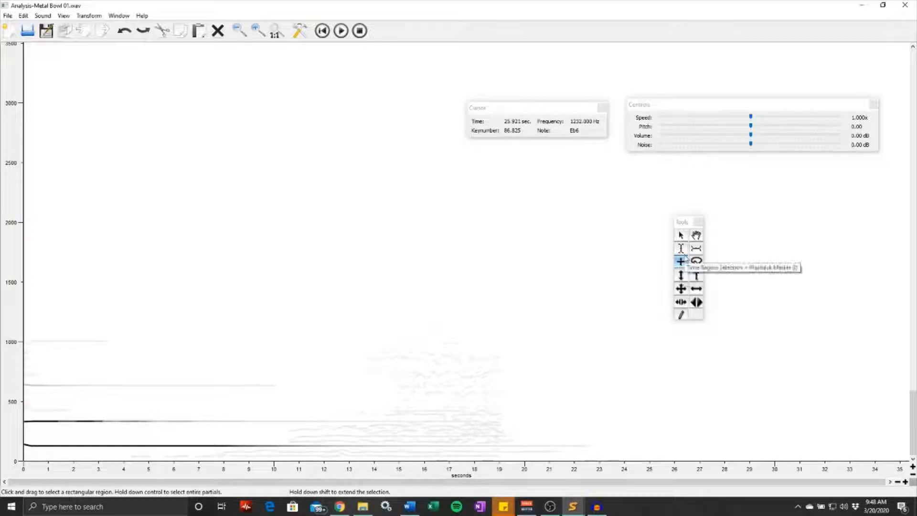
click(681, 261)
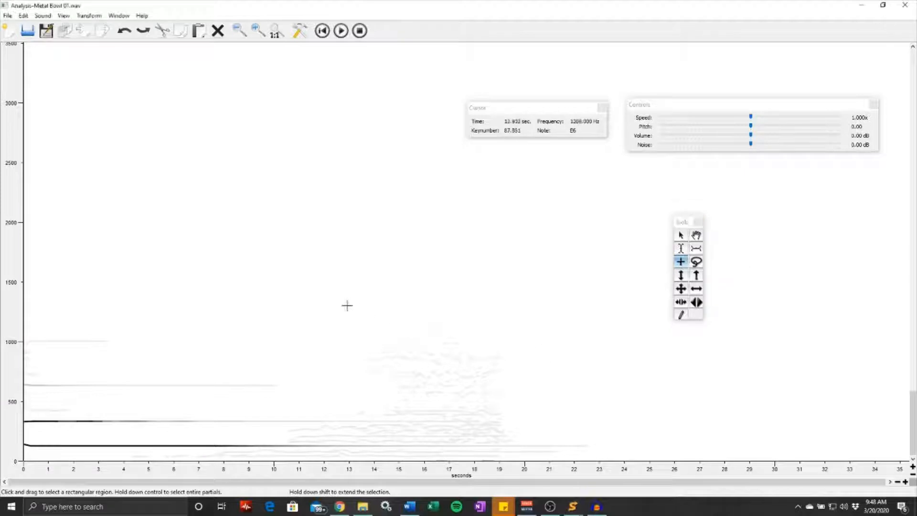
drag(347, 305, 531, 419)
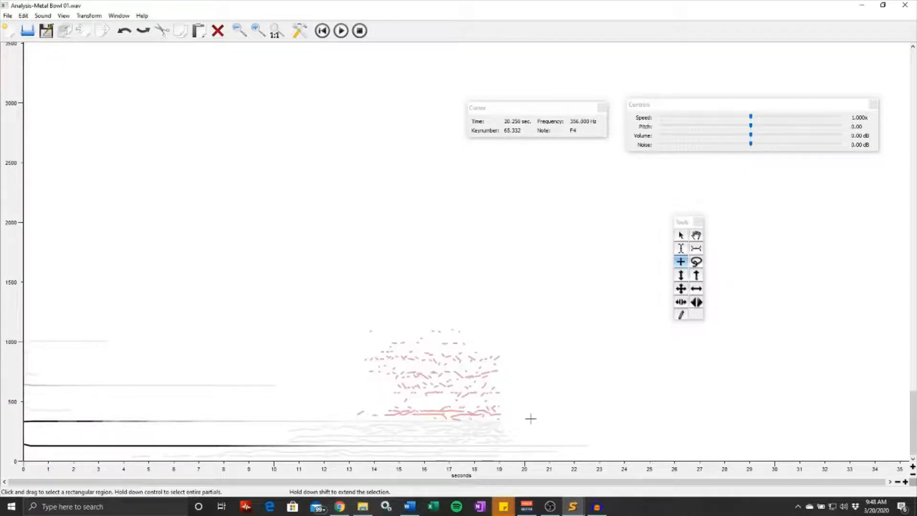
key(Delete)
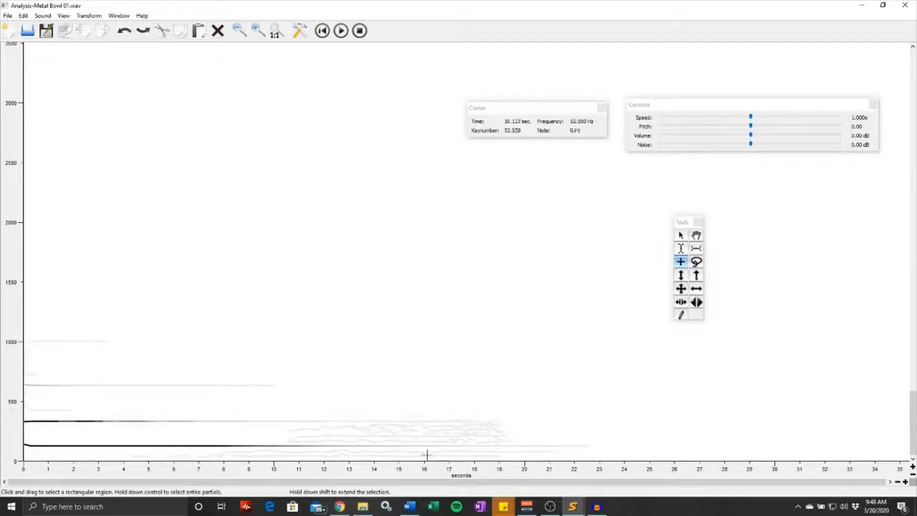
Delete the faint partials between the two strong lines, from about 140 to 315 Hz and 10 to 20 seconds
click(906, 482)
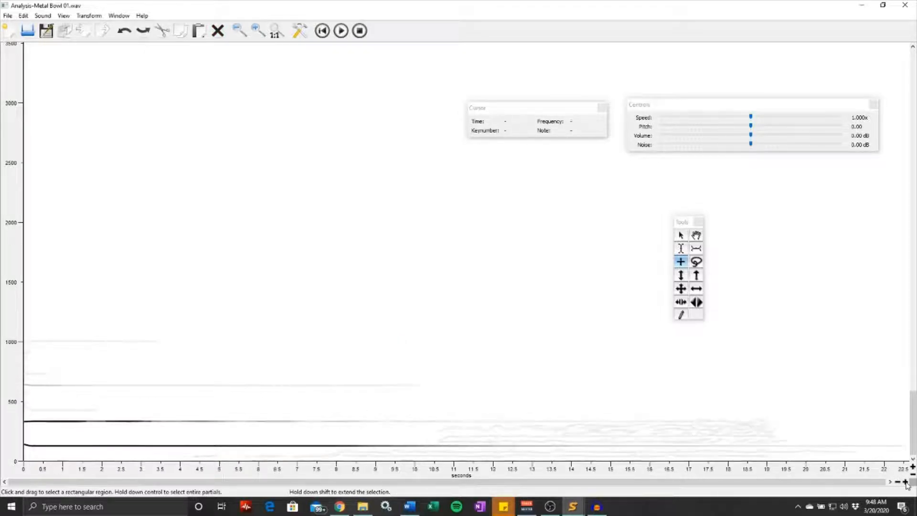
drag(565, 483, 835, 483)
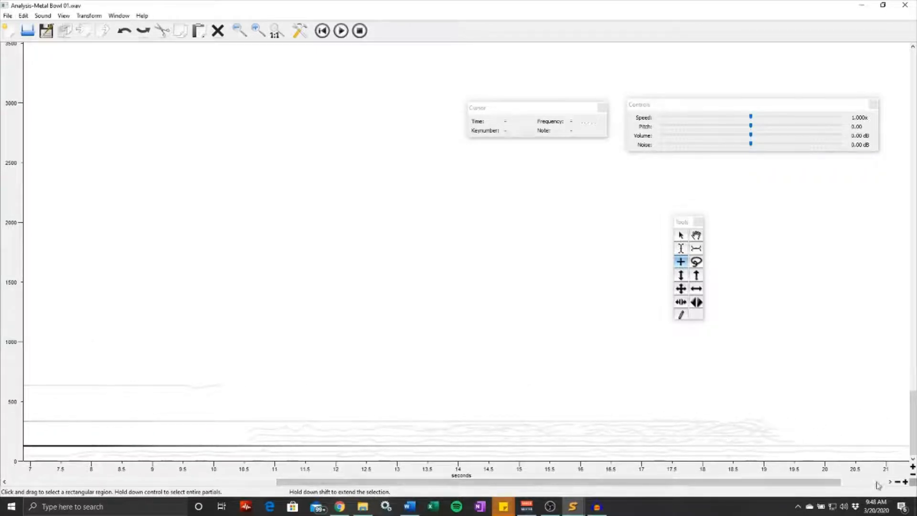
click(913, 467)
click(913, 467)
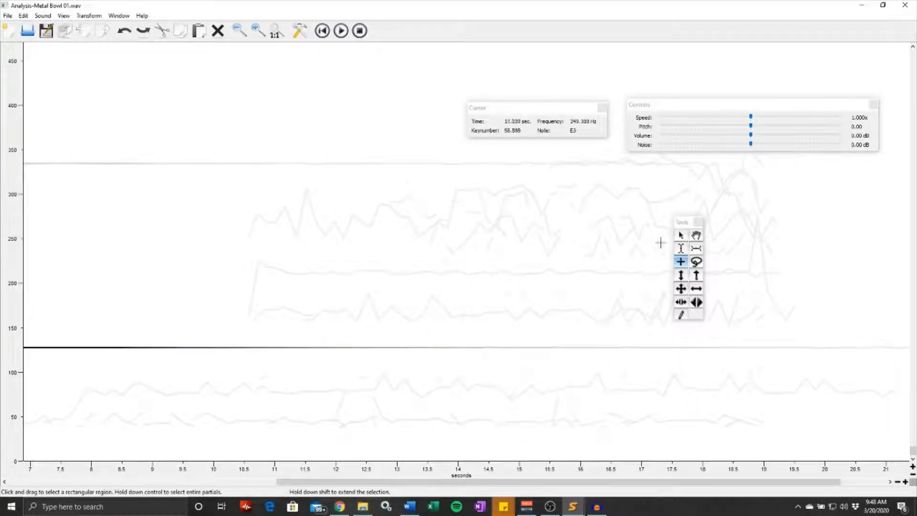
drag(688, 224, 875, 247)
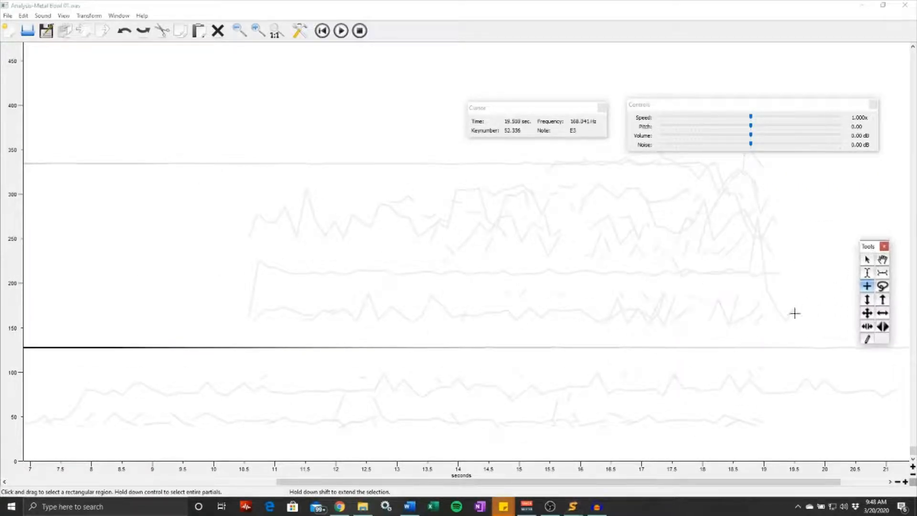
drag(813, 336, 220, 180)
key(Delete)
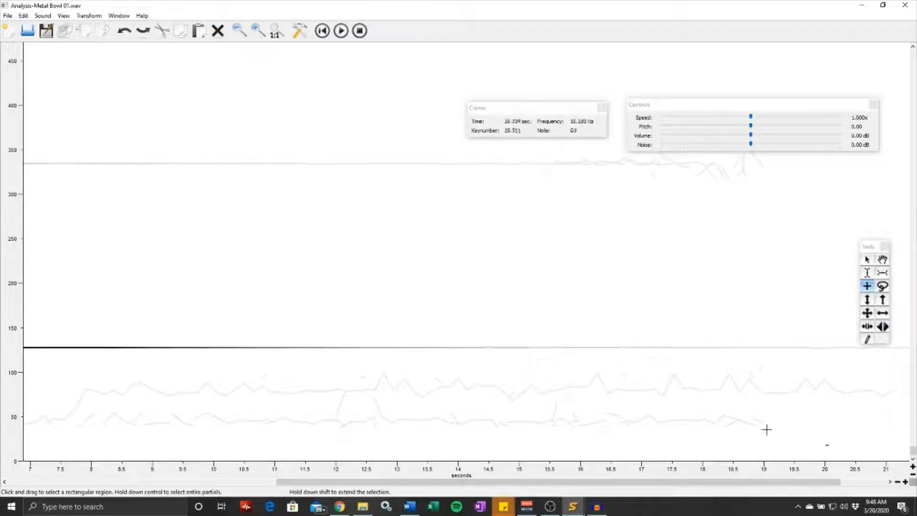
Delete all faint partials lying below the lowest strong partial along the whole timeline, including the leftovers at both ends
drag(830, 447, 50, 358)
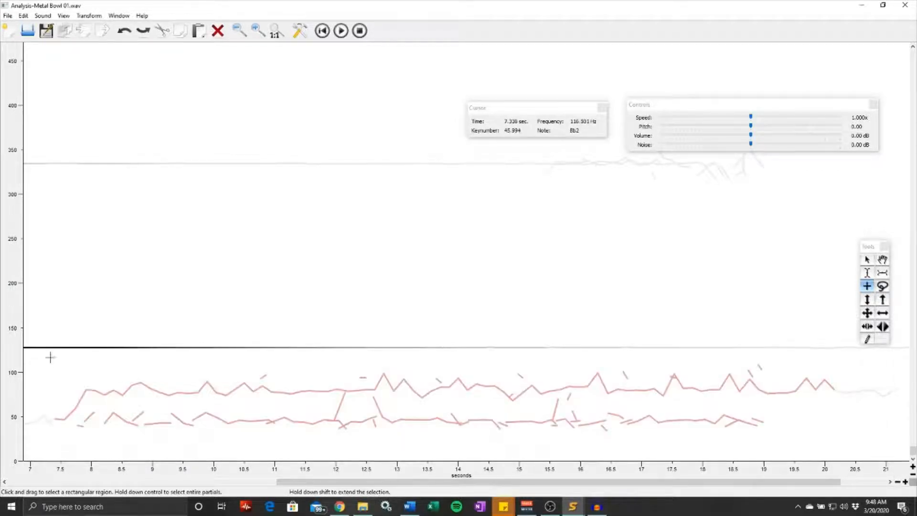
key(Delete)
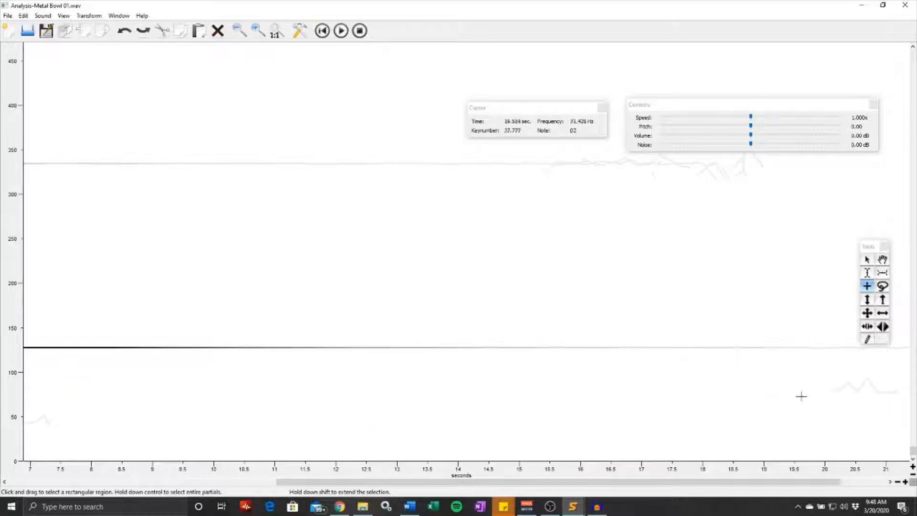
drag(825, 367, 898, 412)
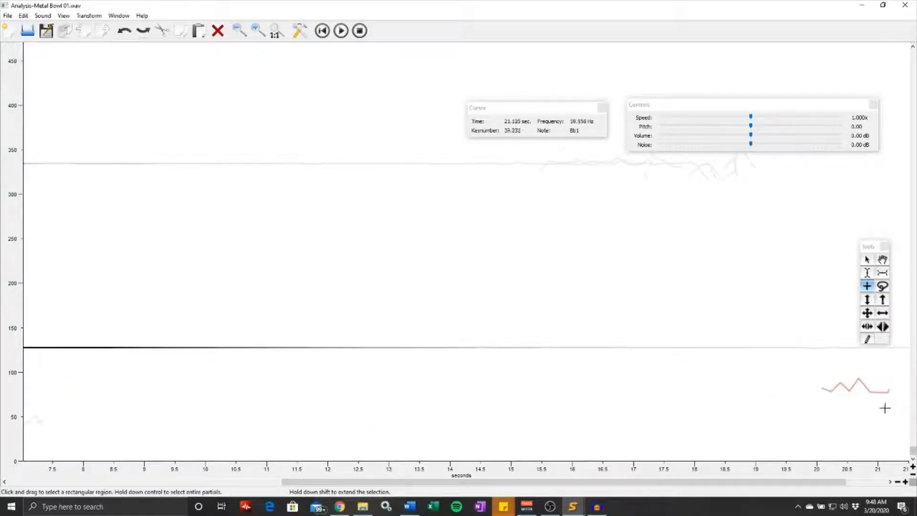
key(Delete)
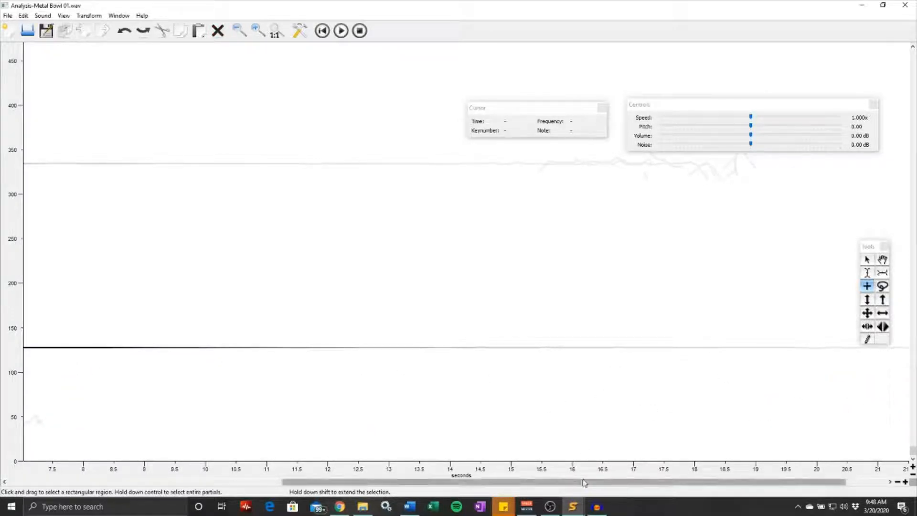
drag(586, 481, 344, 481)
drag(197, 386, 322, 466)
key(Delete)
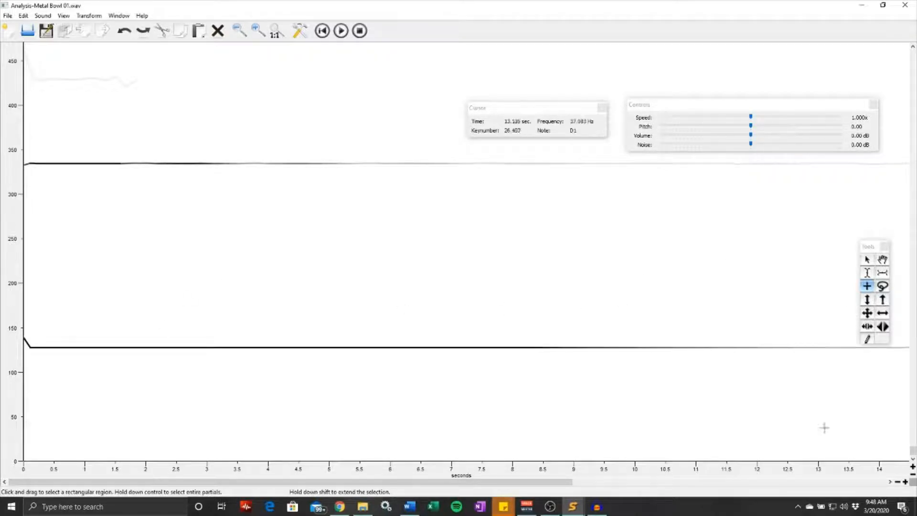
Look over the higher frequency ranges around 12,500 Hz and 8,600 Hz at several time scales
drag(913, 452, 878, 230)
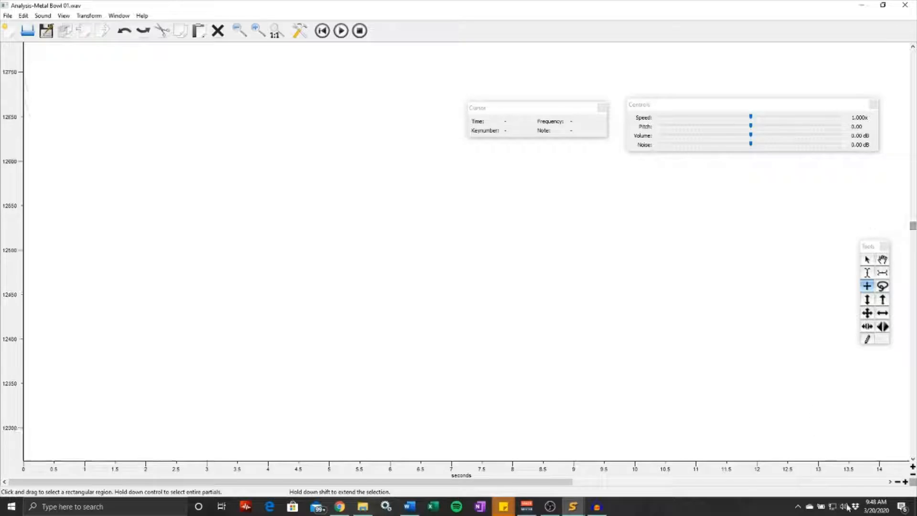
click(898, 482)
click(897, 482)
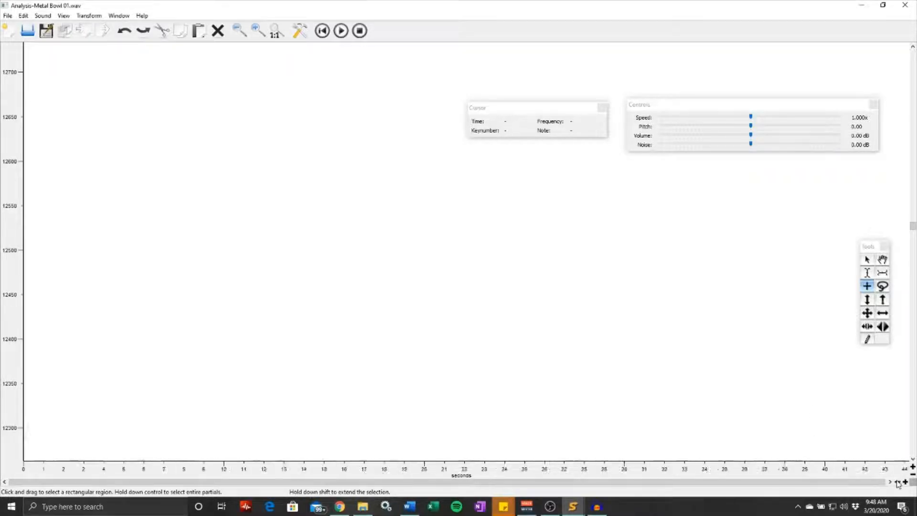
click(898, 482)
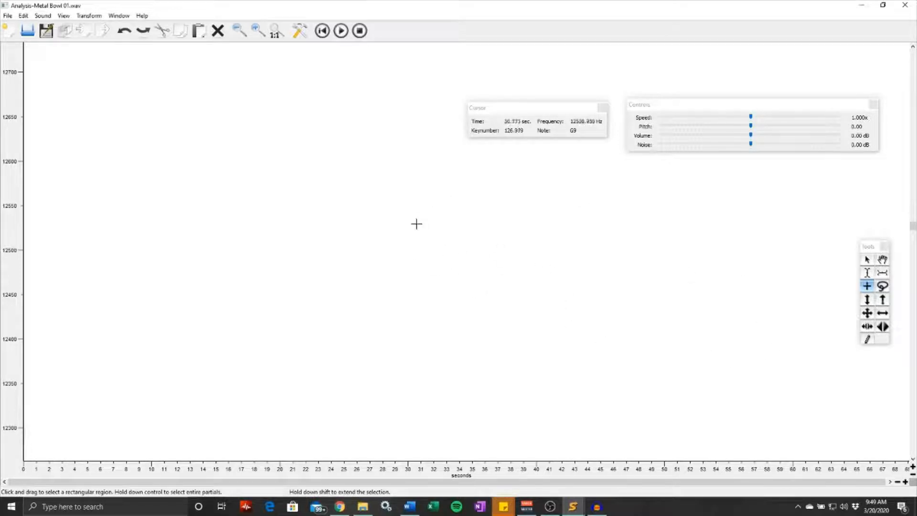
drag(405, 205, 601, 345)
drag(351, 231, 817, 243)
drag(913, 232, 913, 297)
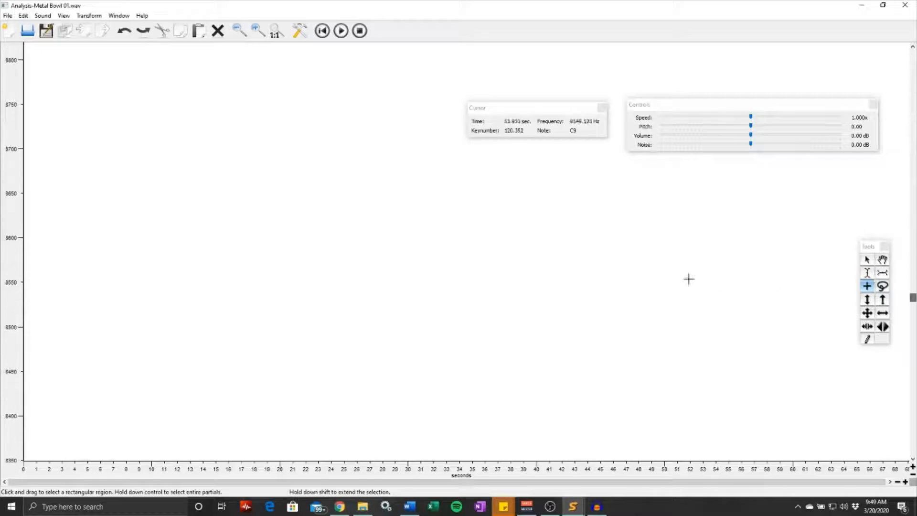
click(898, 482)
click(898, 482)
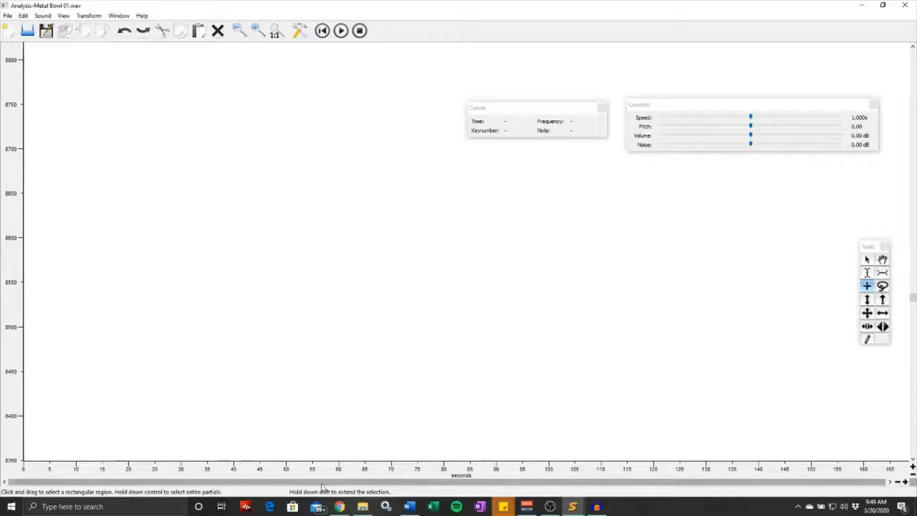
click(905, 482)
click(906, 482)
click(906, 482)
click(905, 482)
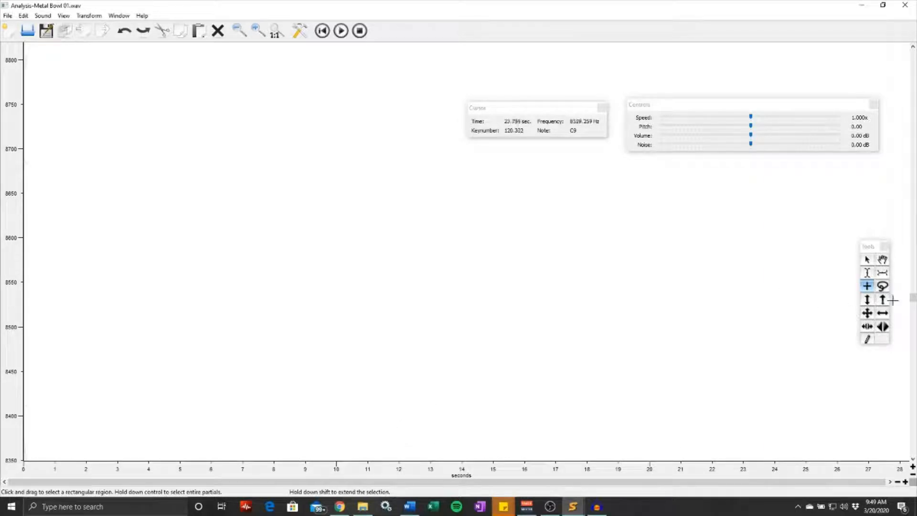
Select the lowest strong partial in the low frequency range and play the sound back briefly
drag(912, 298, 907, 454)
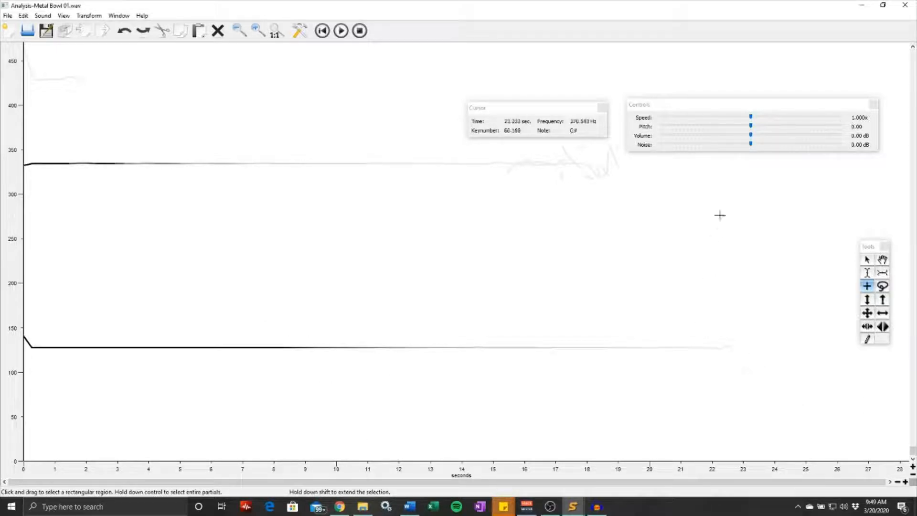
click(869, 263)
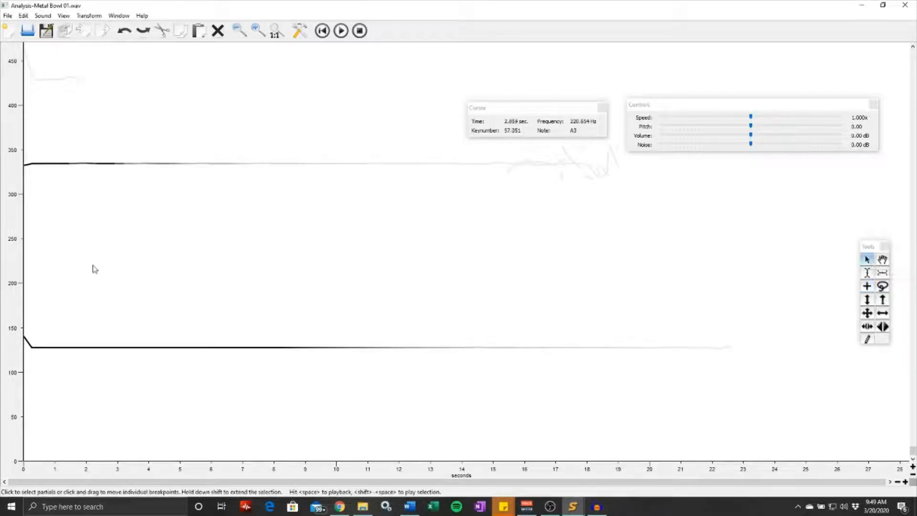
click(131, 352)
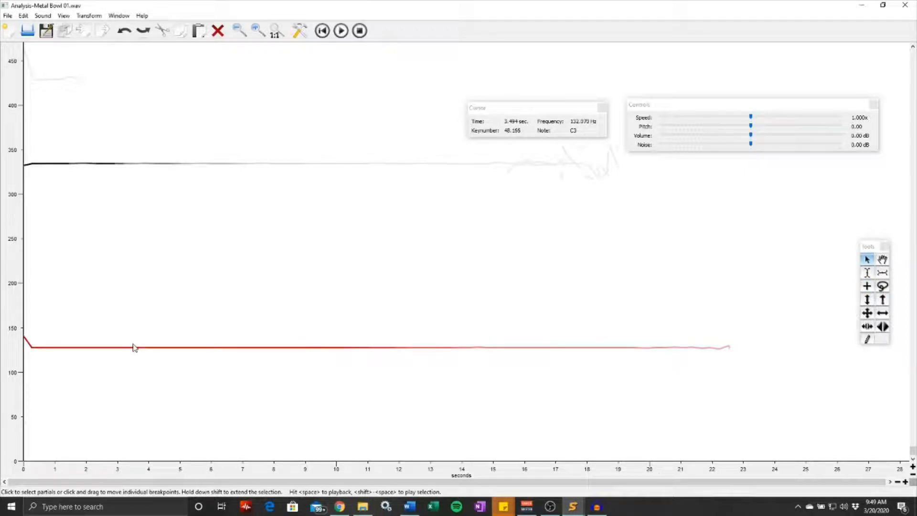
key(space)
key(space)
key(space)
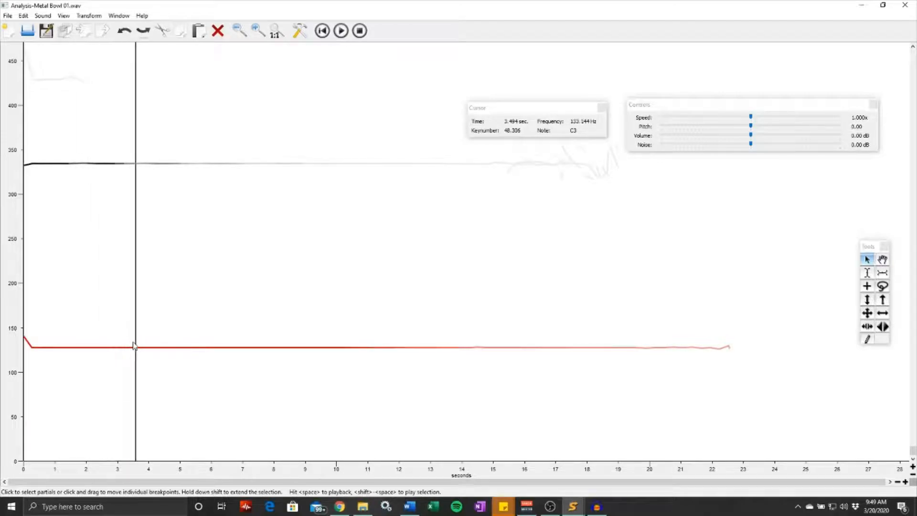
key(space)
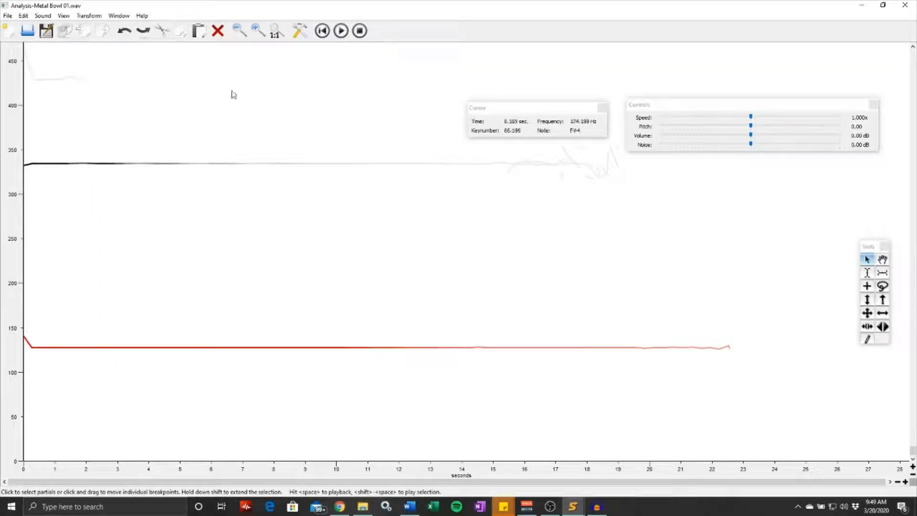
click(98, 19)
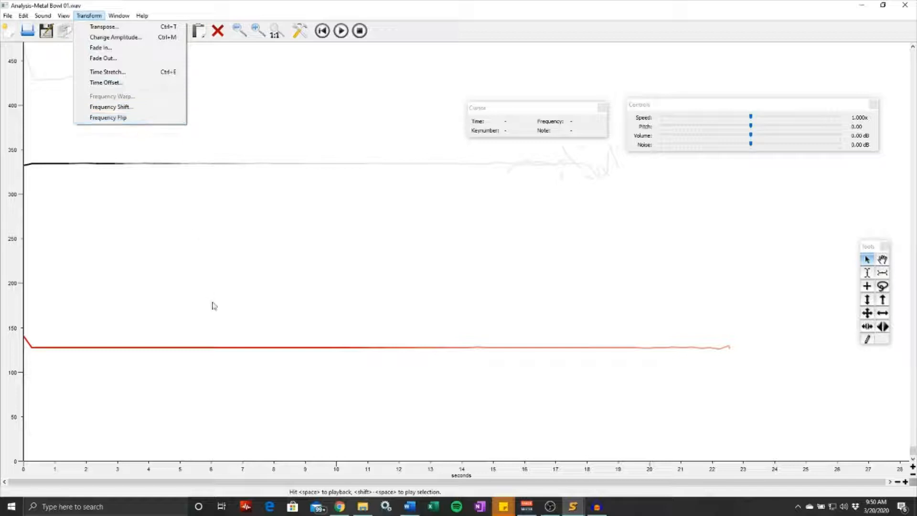
click(851, 325)
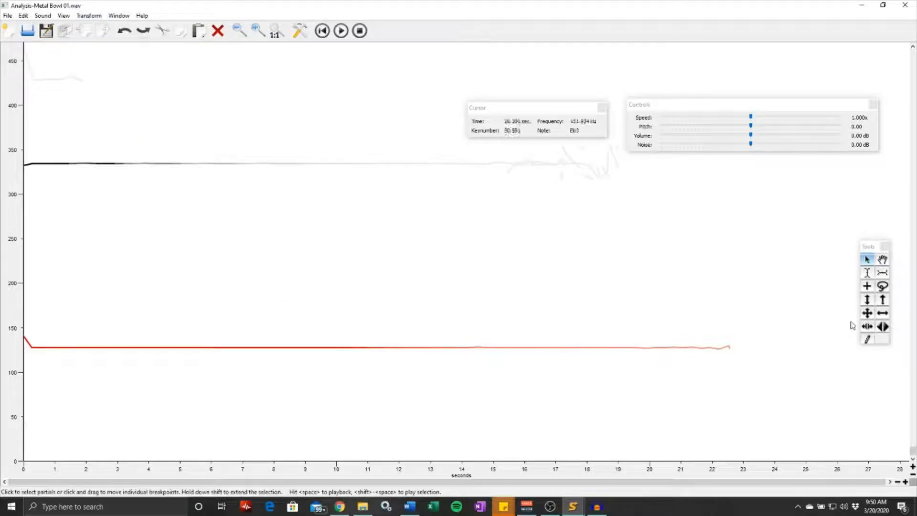
Draw a new wavy partial from about 0.6 to 9.6 seconds, between about 1020 and 1100 Hz, and play back the sound
click(914, 91)
click(914, 91)
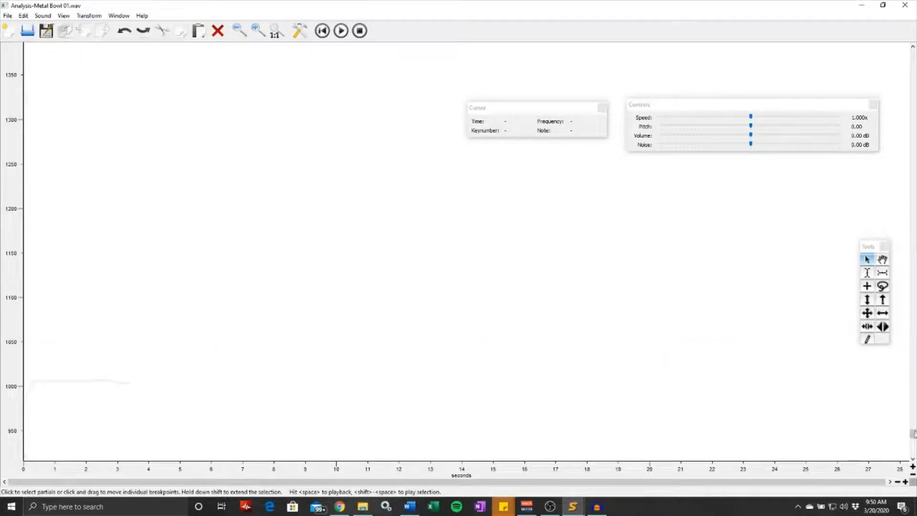
drag(914, 435, 914, 441)
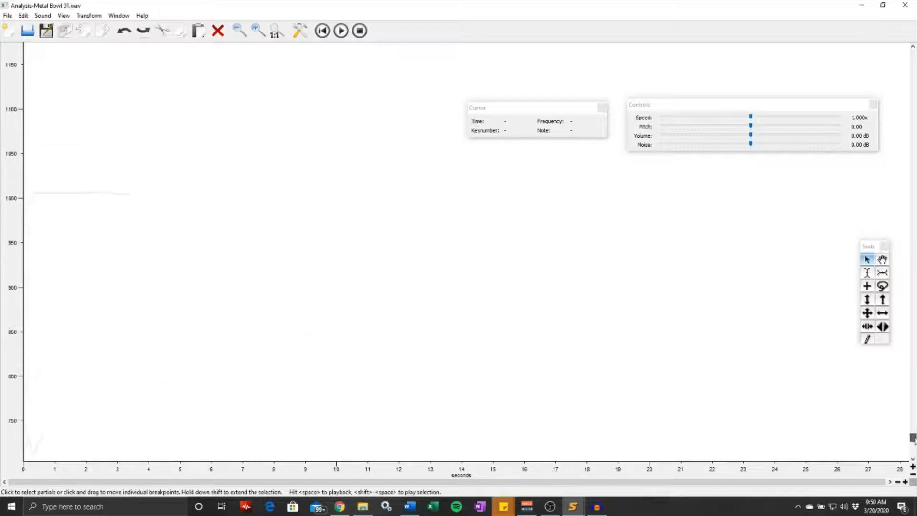
click(868, 339)
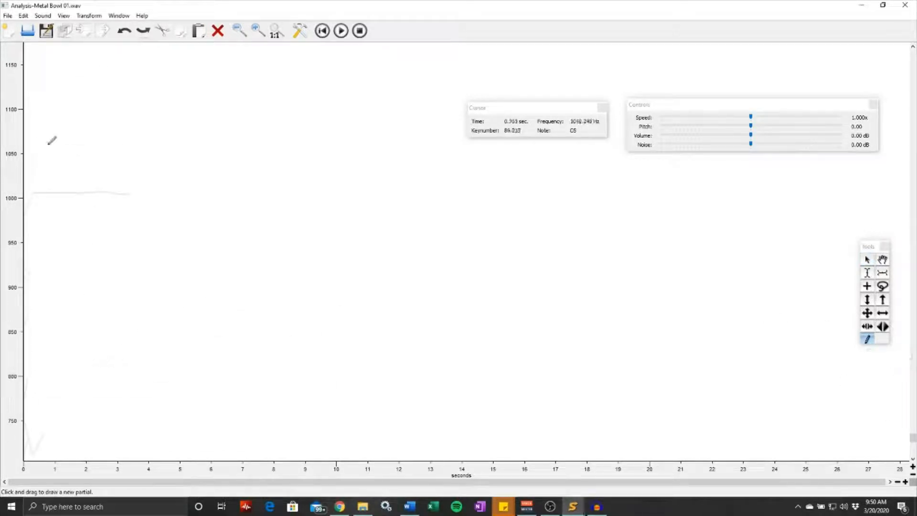
drag(41, 160, 325, 124)
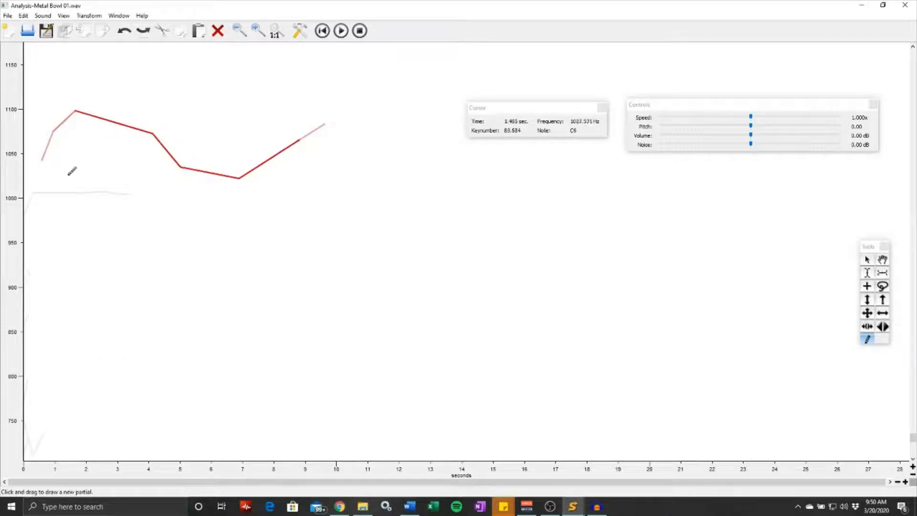
click(341, 31)
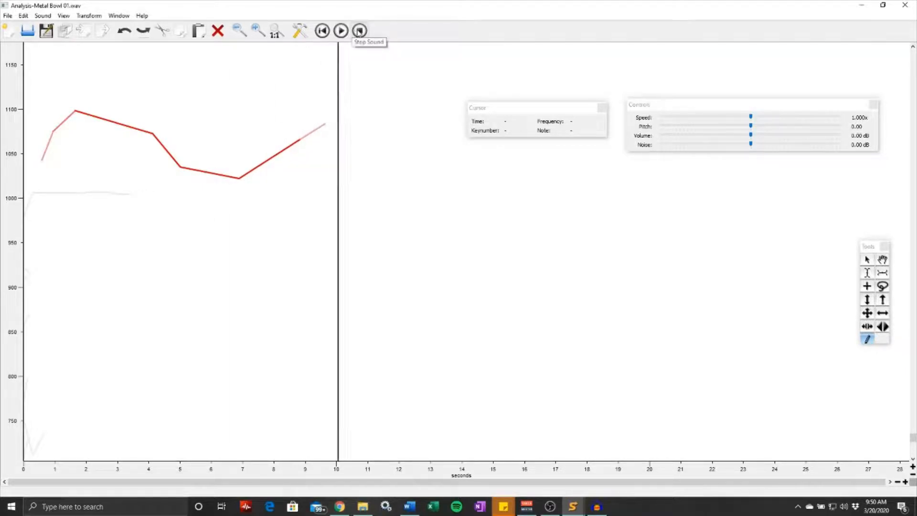
click(359, 31)
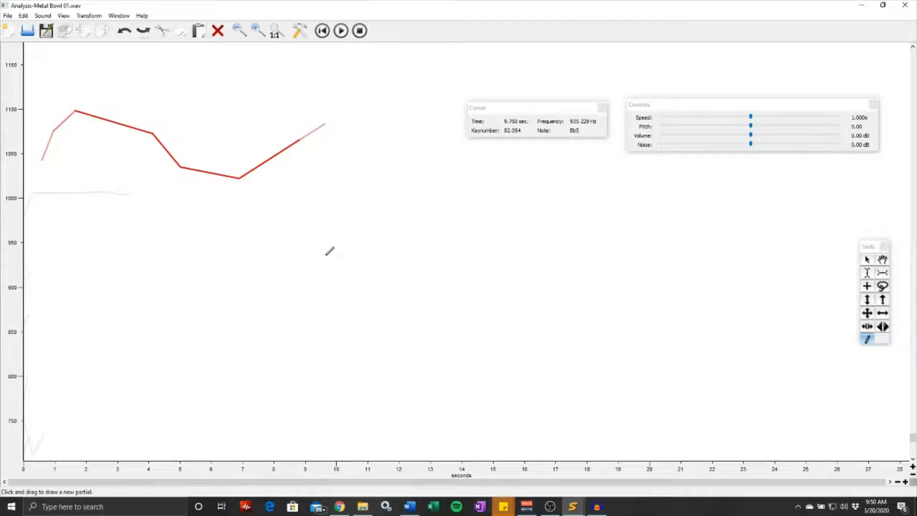
click(89, 16)
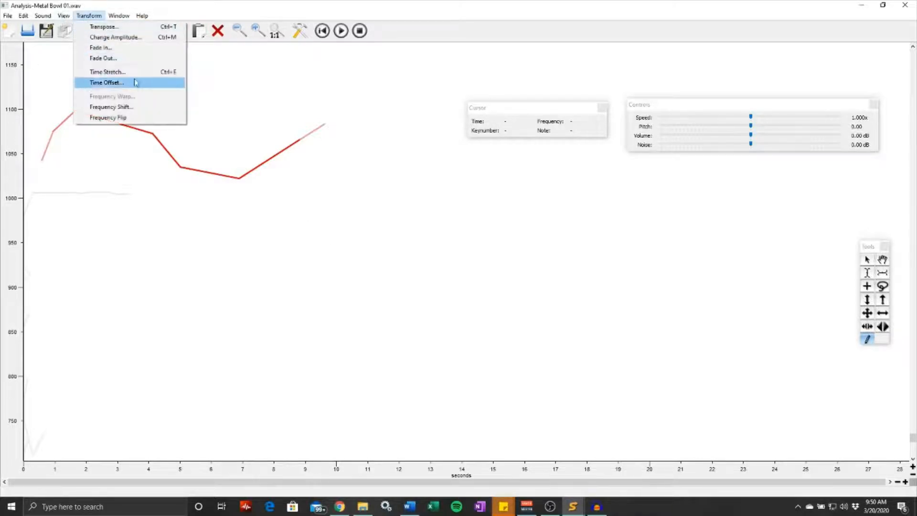
click(146, 119)
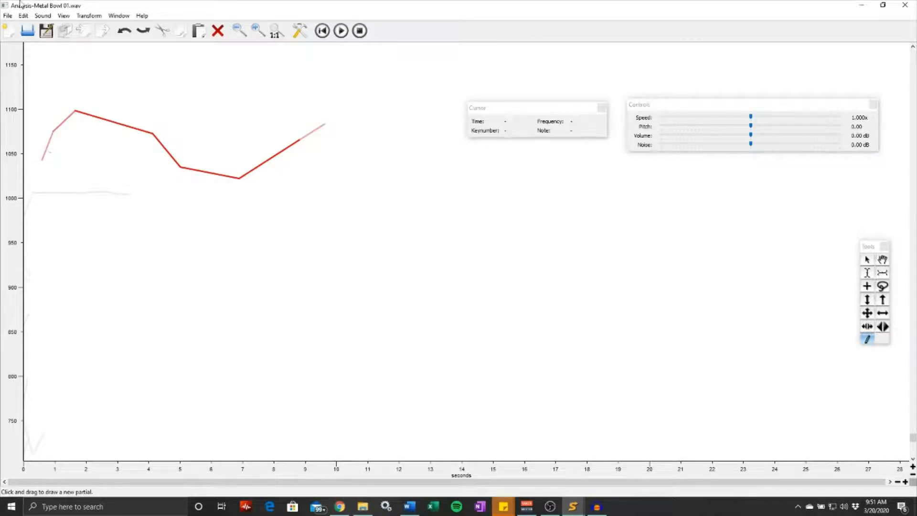
Flip the drawn partial's frequency contour, then paste a copy of it and align the copy over the original
click(88, 16)
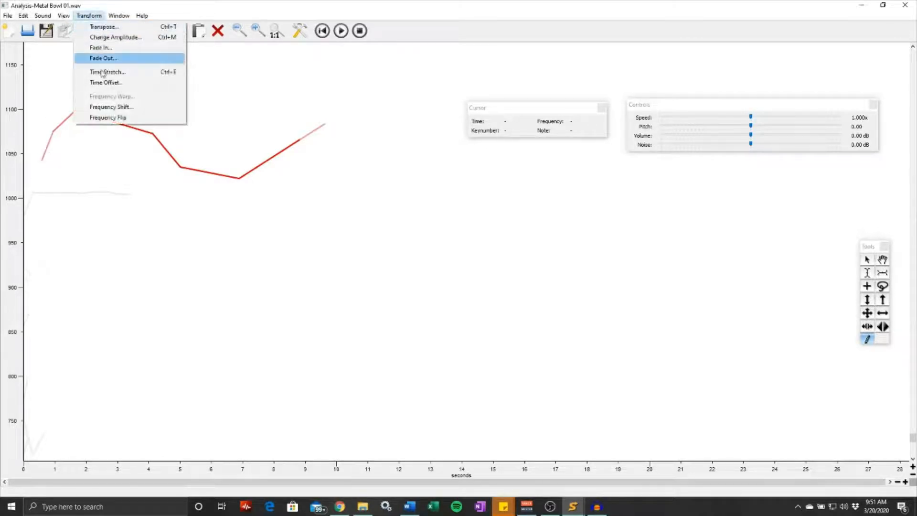
click(125, 118)
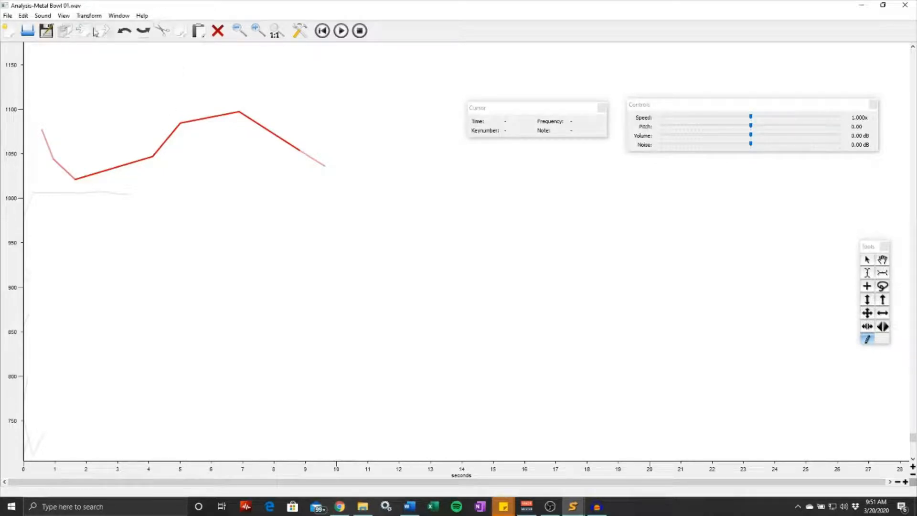
key(ctrl+v)
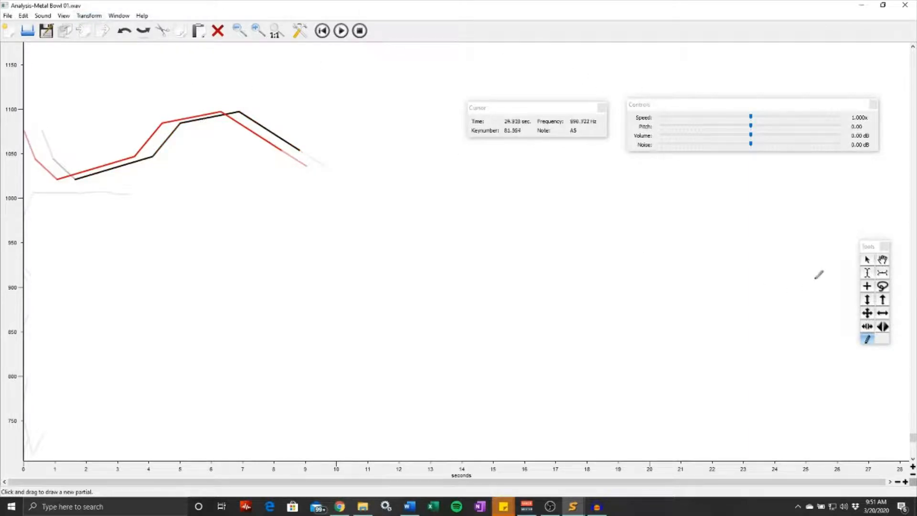
drag(874, 247, 593, 239)
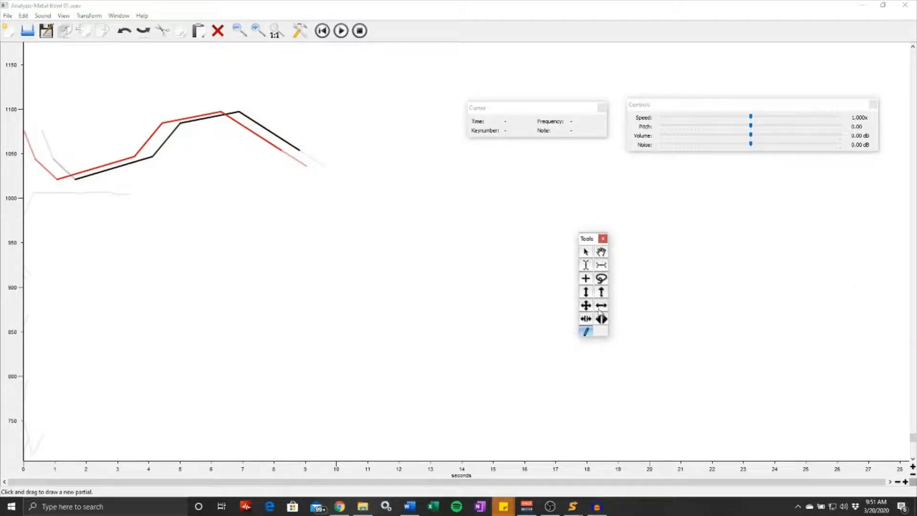
click(586, 305)
drag(213, 120, 229, 120)
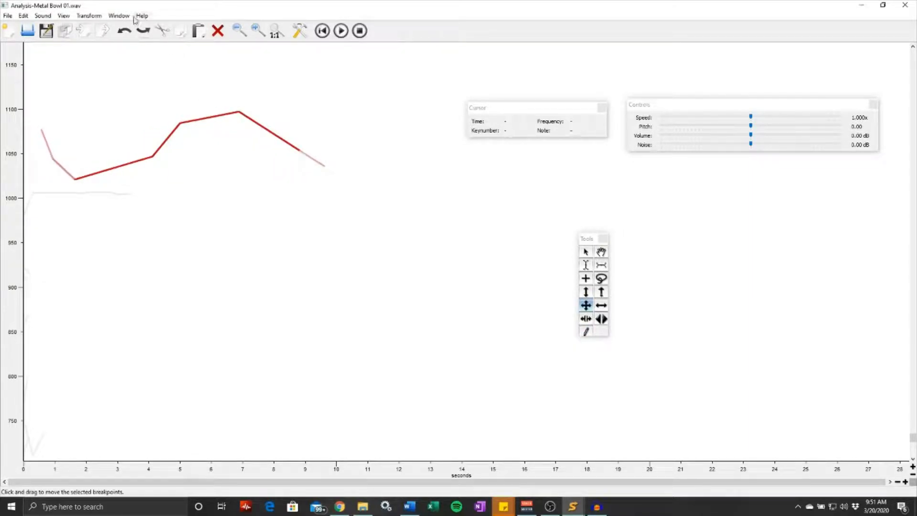
Flip the frequencies of the pasted copy so it mirrors the other partial, and play back the sound
click(101, 16)
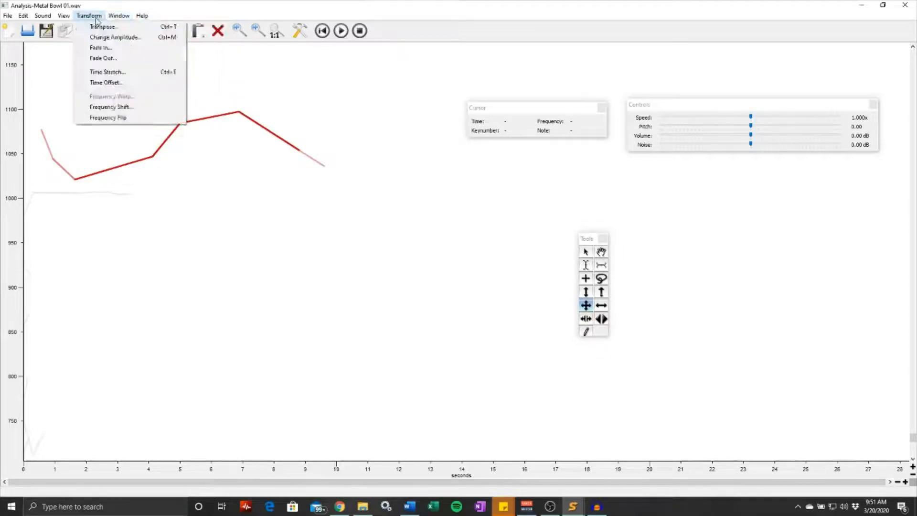
click(115, 123)
key(space)
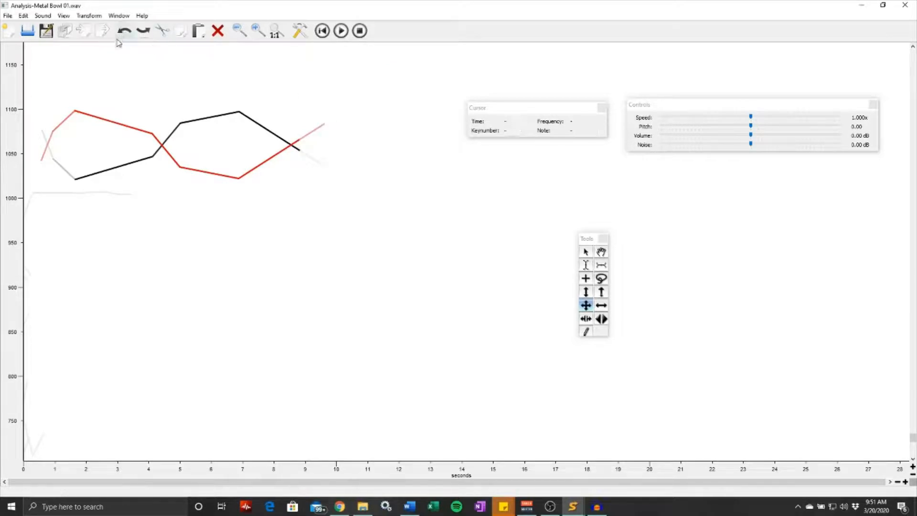
Undo the frequency flips and the pasted copy, restoring the single originally drawn partial
key(ctrl+z)
key(ctrl+z)
key(ctrl+z)
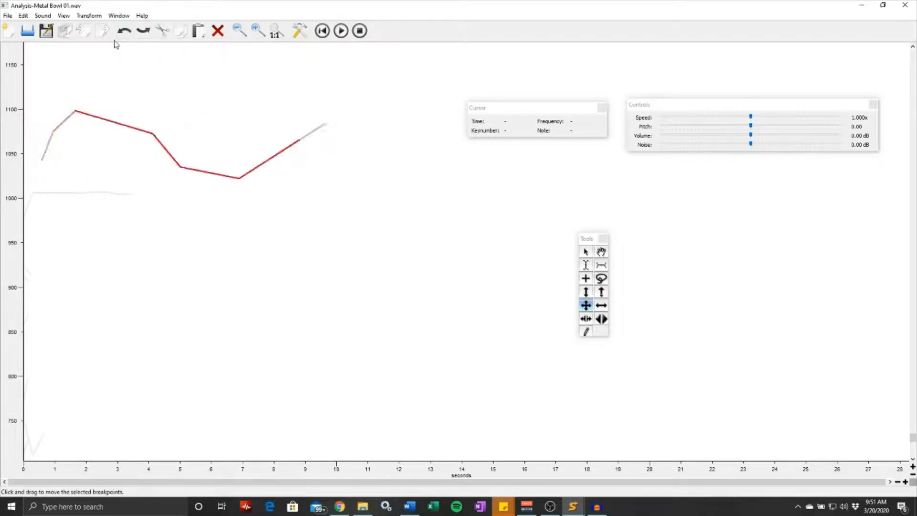
key(ctrl+z)
click(89, 16)
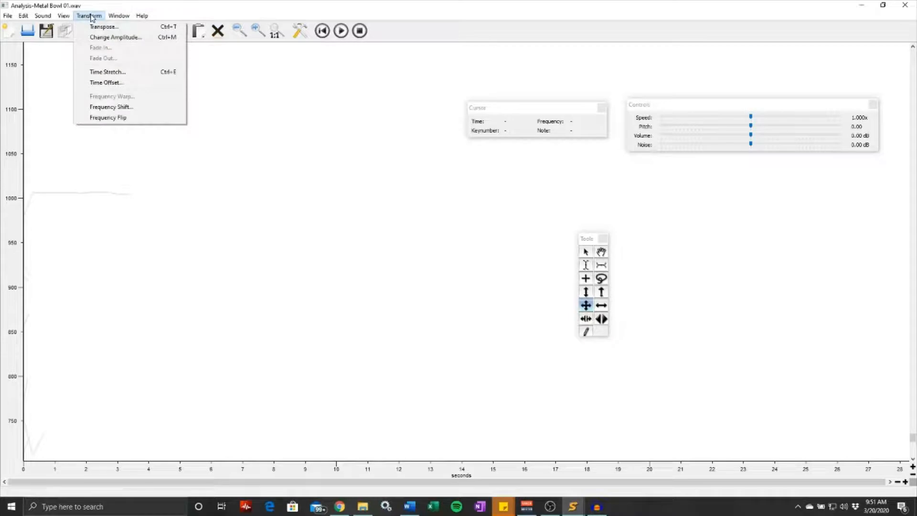
click(184, 165)
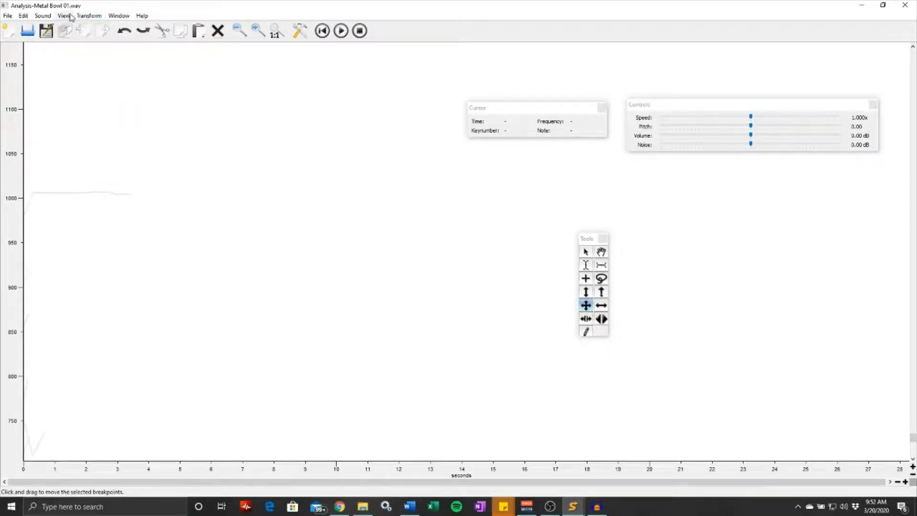
key(ctrl+y)
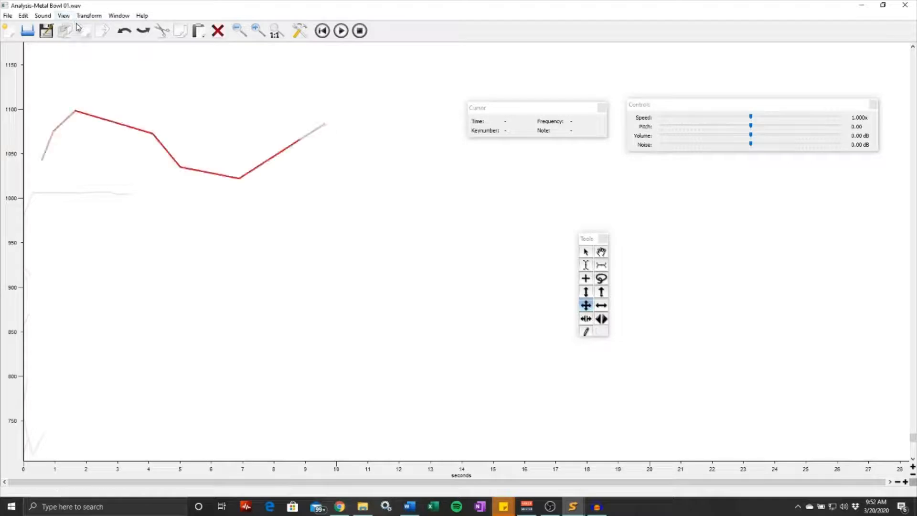
Shift the drawn partial down in frequency by 500 Hz and bring it into view at a wider time scale
click(88, 15)
click(123, 107)
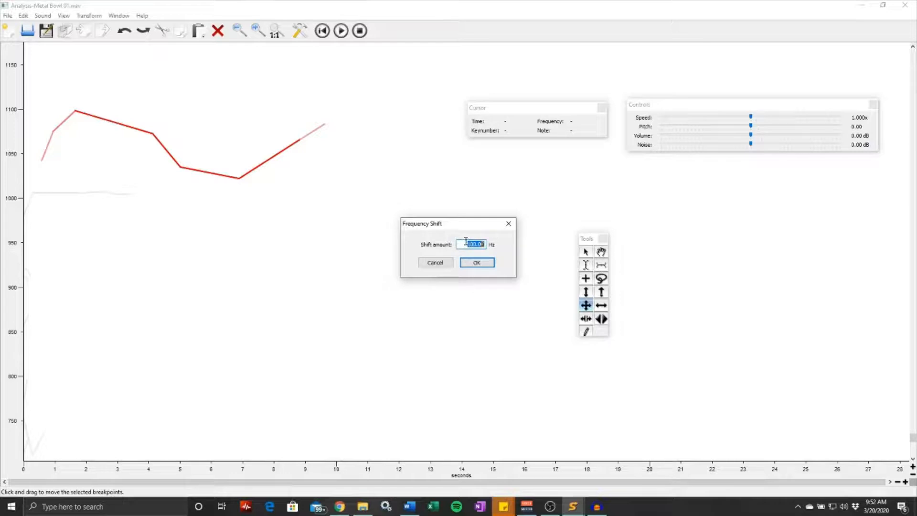
key(BackSpace)
click(478, 264)
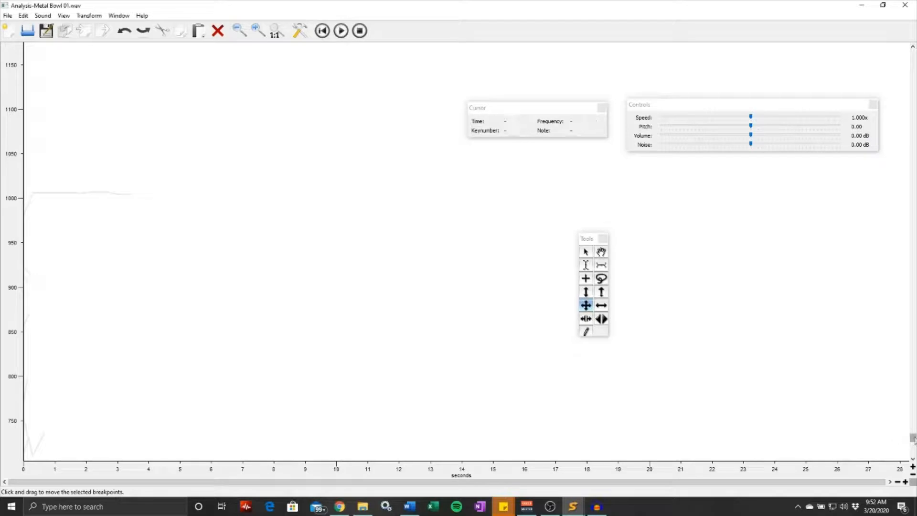
drag(914, 440, 913, 447)
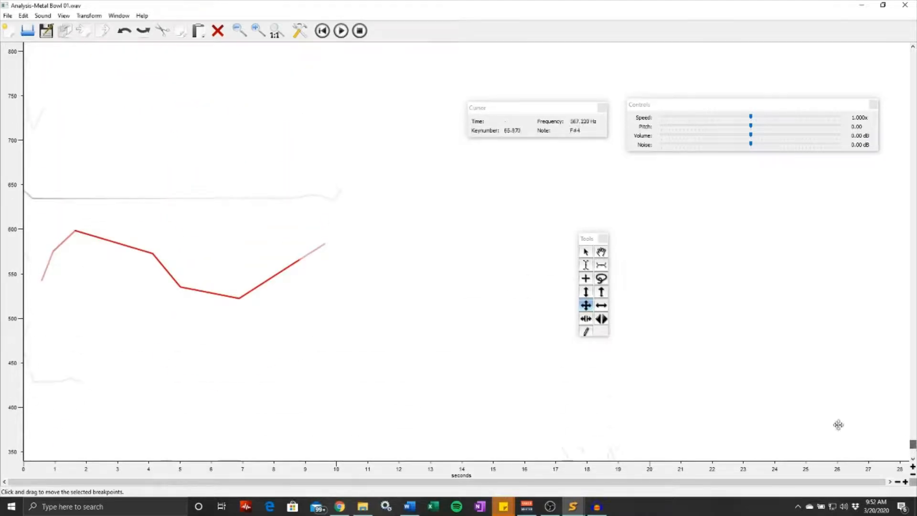
click(898, 482)
click(897, 482)
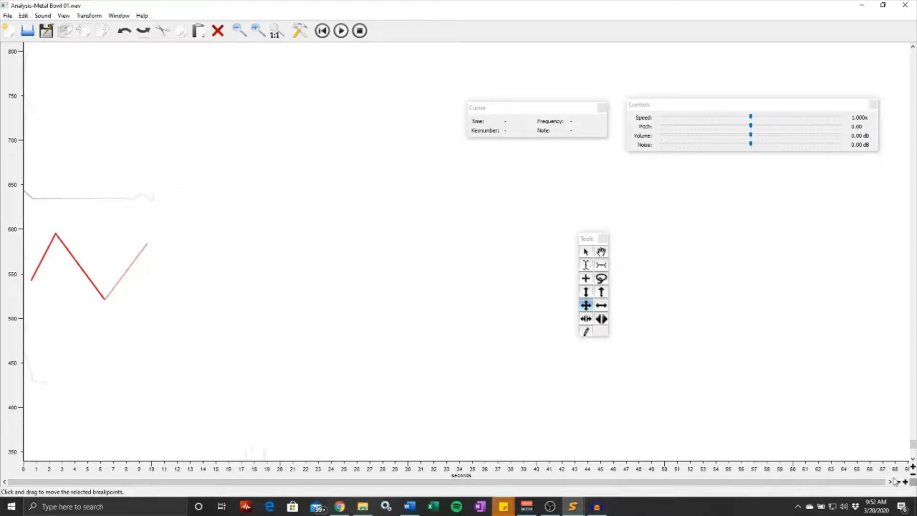
Undo the frequency shift, and compare both positions by redoing and undoing it in a range from 0 to 1700 Hz
key(Delete)
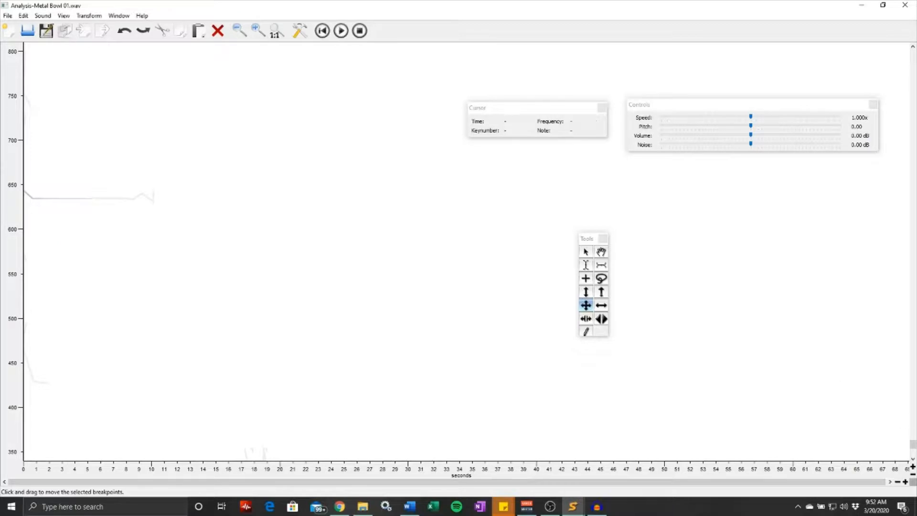
drag(913, 447, 912, 441)
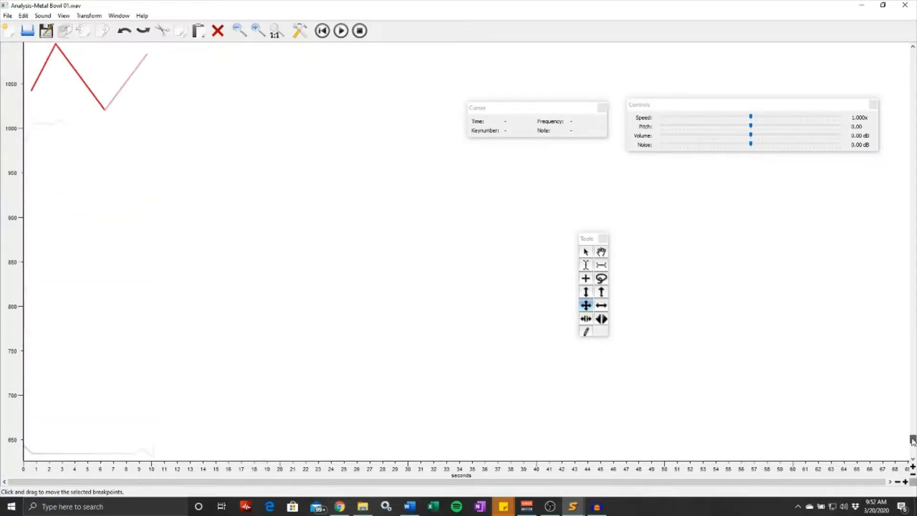
click(912, 475)
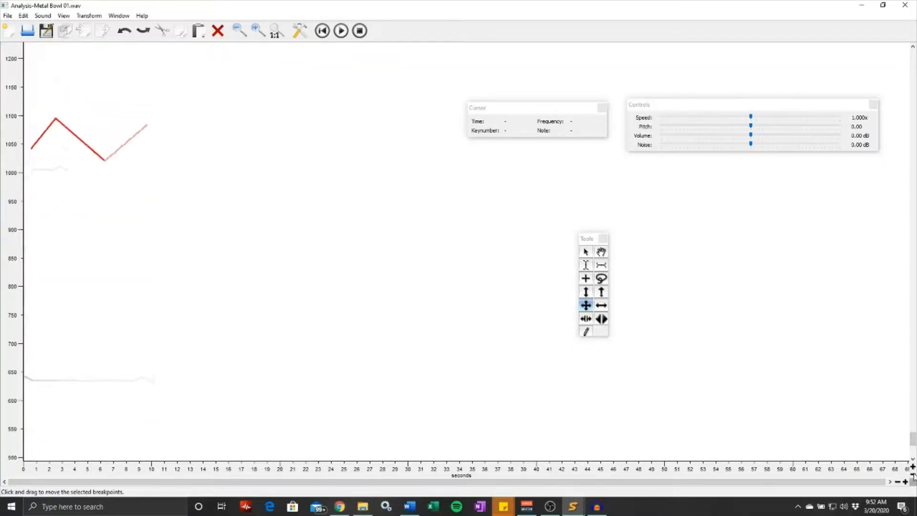
click(913, 475)
click(912, 475)
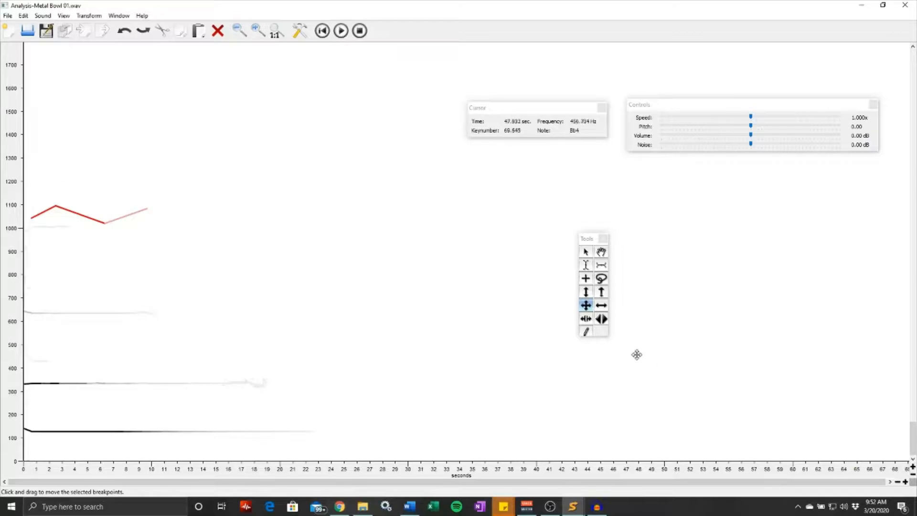
key(ctrl+z)
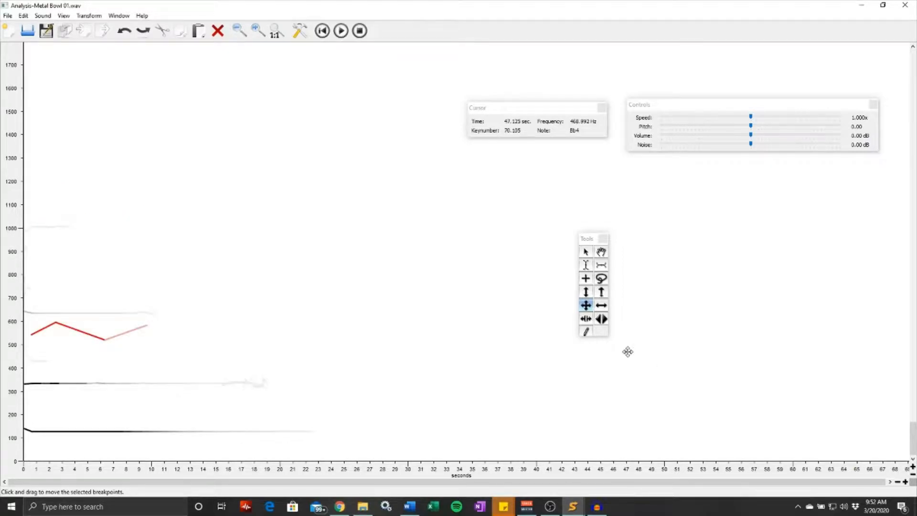
key(ctrl+shift+z)
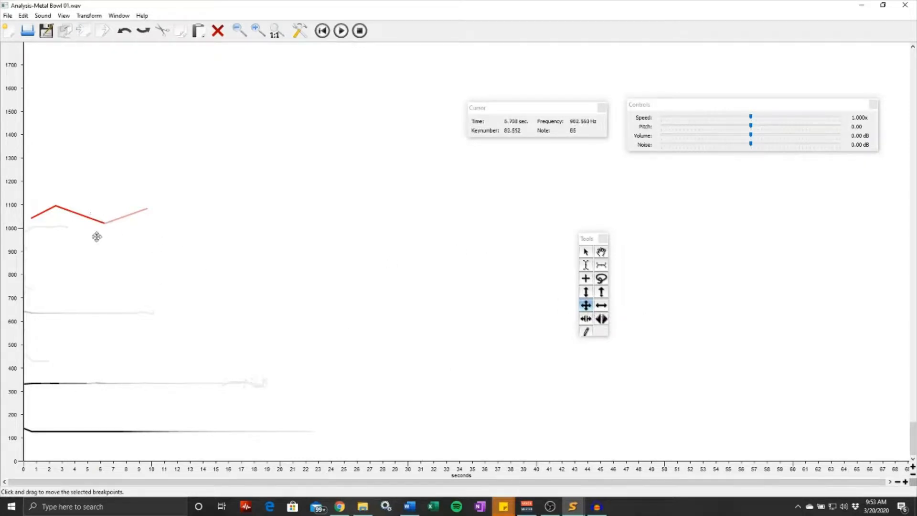
click(90, 16)
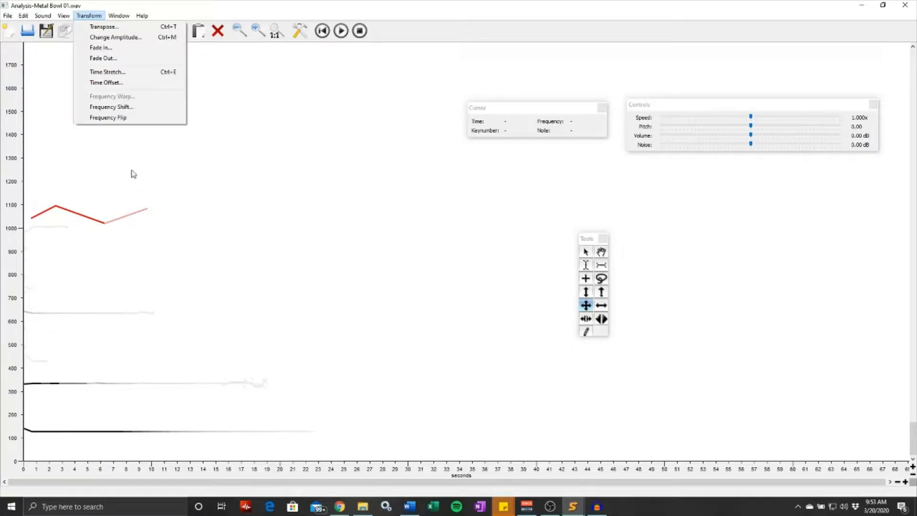
click(68, 168)
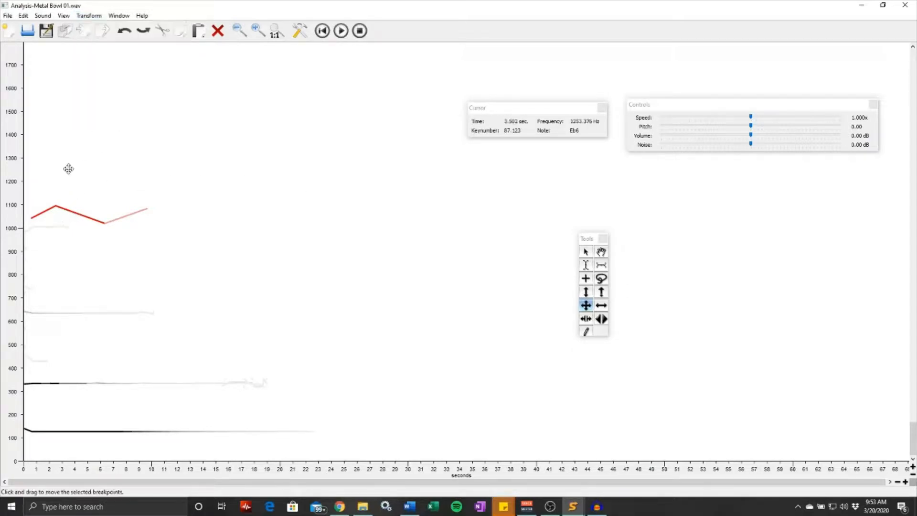
Apply a 1-second fade-in to the opening section of the drawn partial, up to about 2.5 seconds, and play back the sound
click(587, 279)
click(171, 178)
drag(32, 190, 54, 224)
drag(28, 196, 176, 218)
click(622, 274)
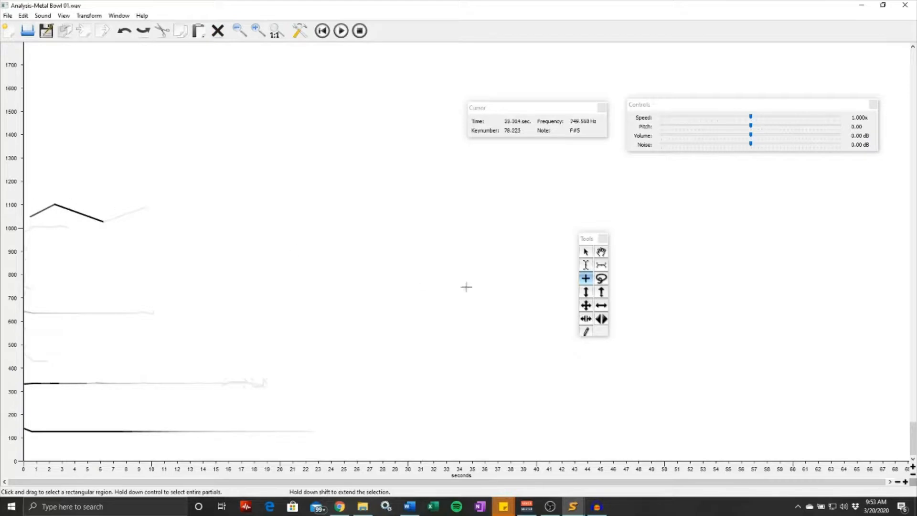
drag(28, 200, 55, 219)
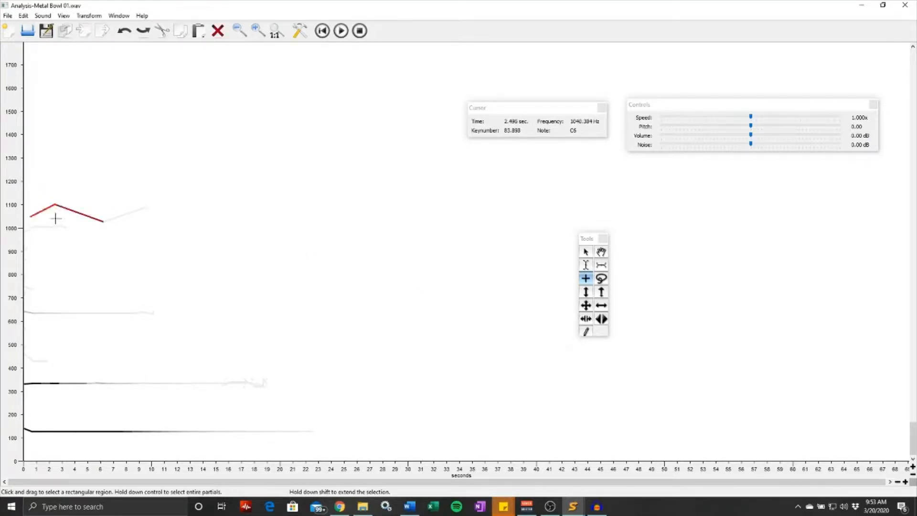
click(87, 17)
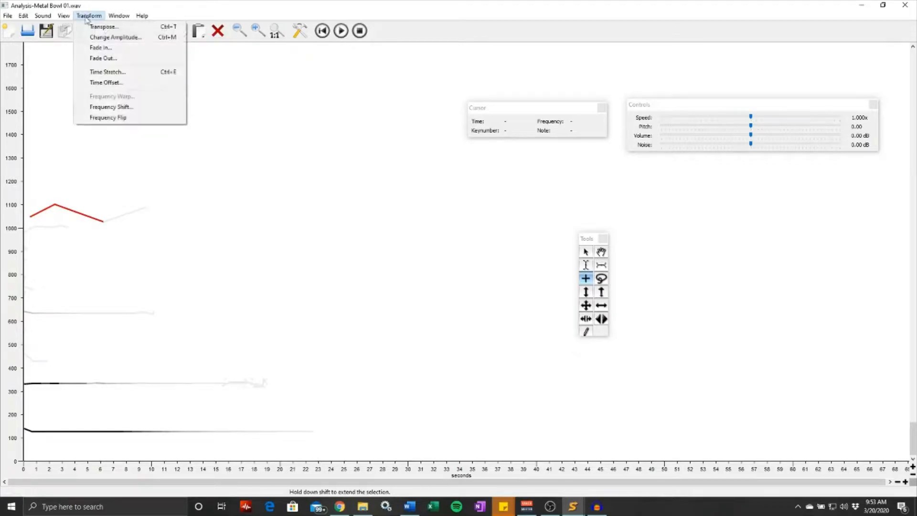
click(101, 47)
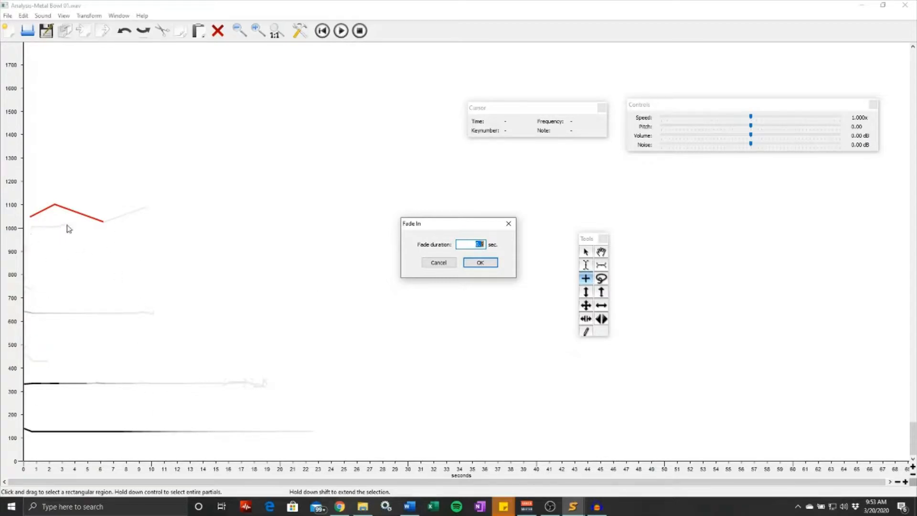
text(1)
click(480, 262)
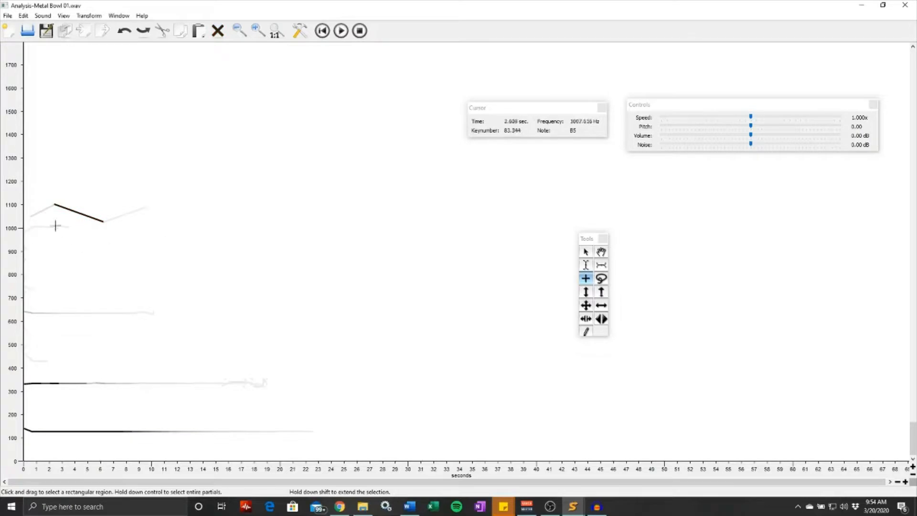
key(space)
Try transposing all partials up by 6 semitones, play back the sound, and undo the transposition
click(89, 15)
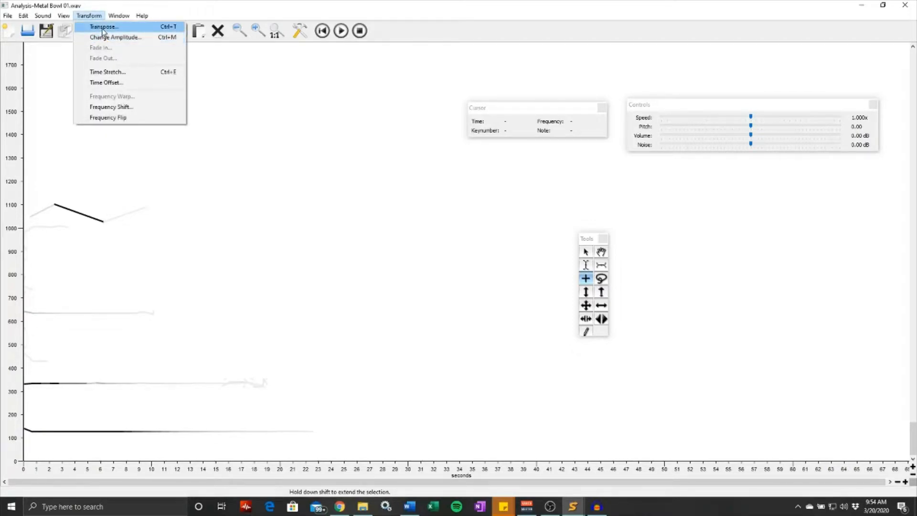
click(103, 27)
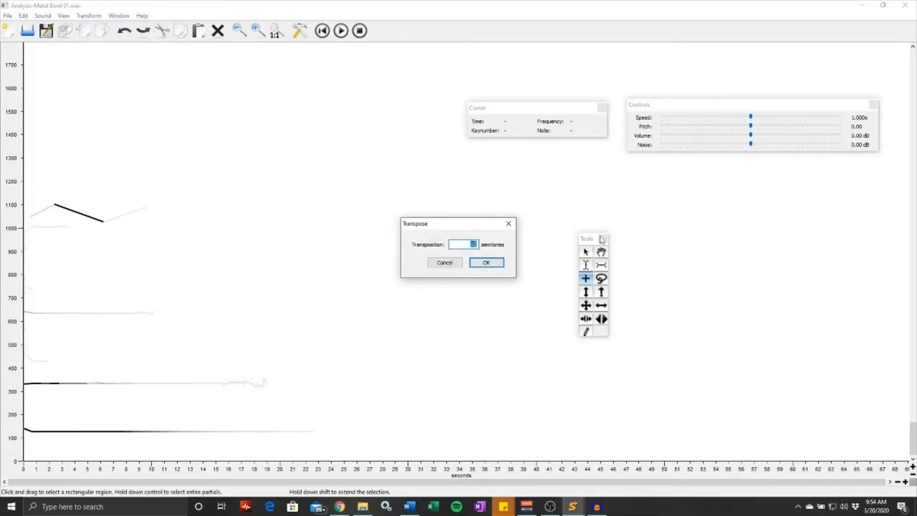
text(6)
click(498, 263)
key(space)
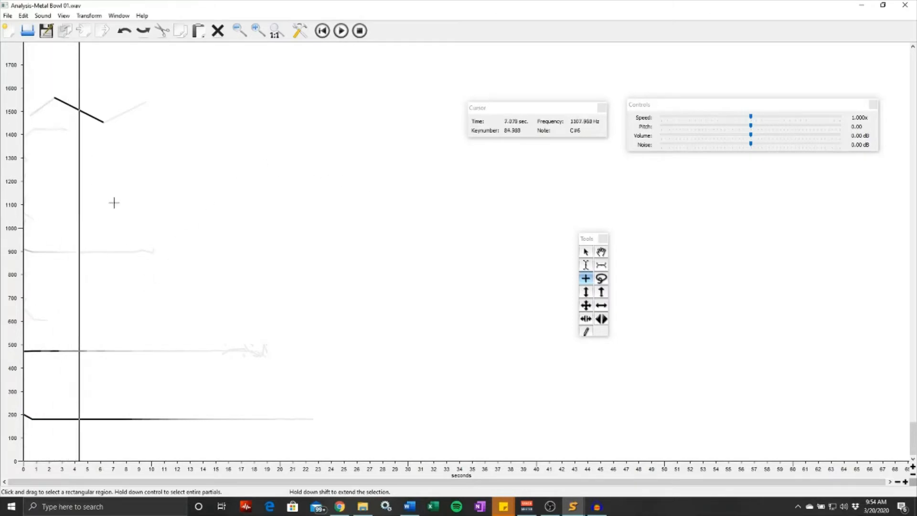
key(space)
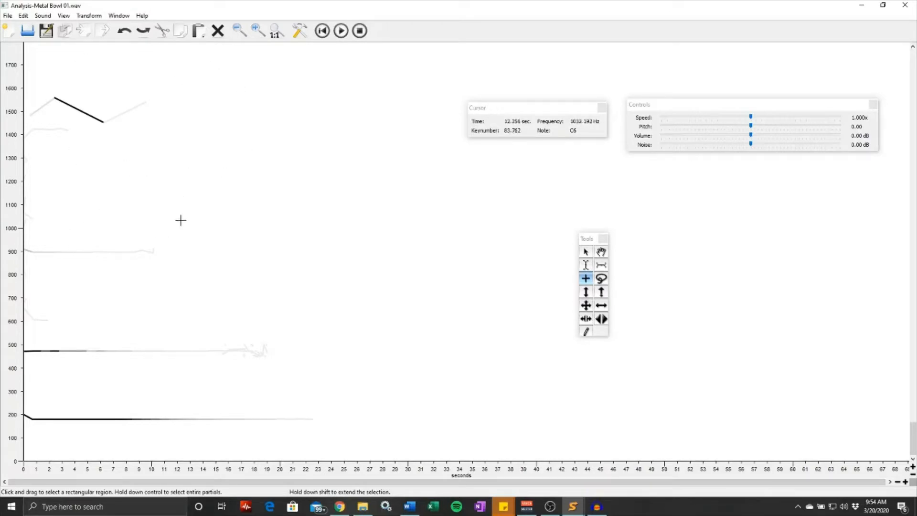
key(ctrl+z)
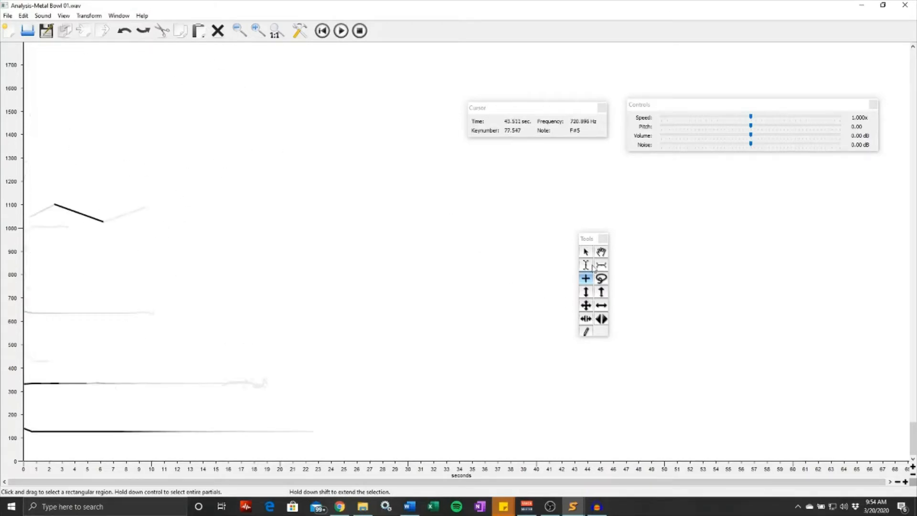
Transpose only the drawn partial between about 1000 and 1100 Hz up by 6 semitones, and play back the sound
click(586, 252)
click(73, 214)
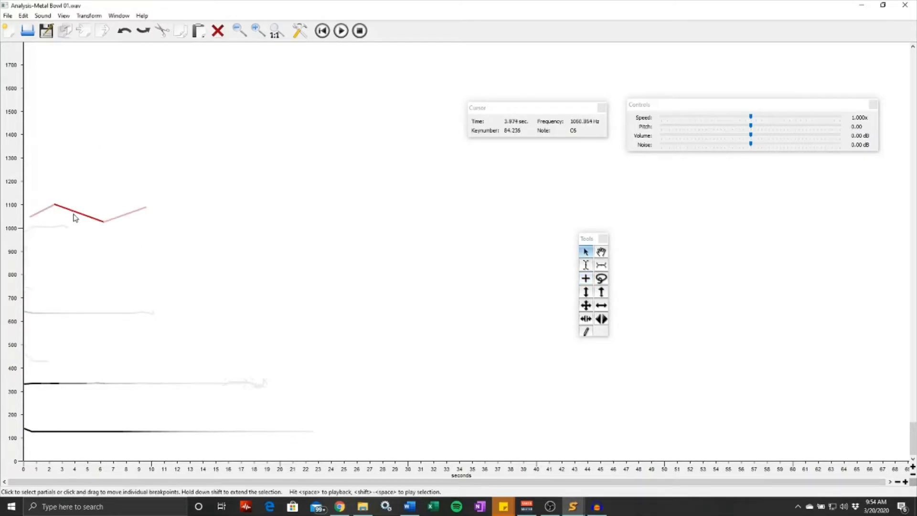
click(89, 16)
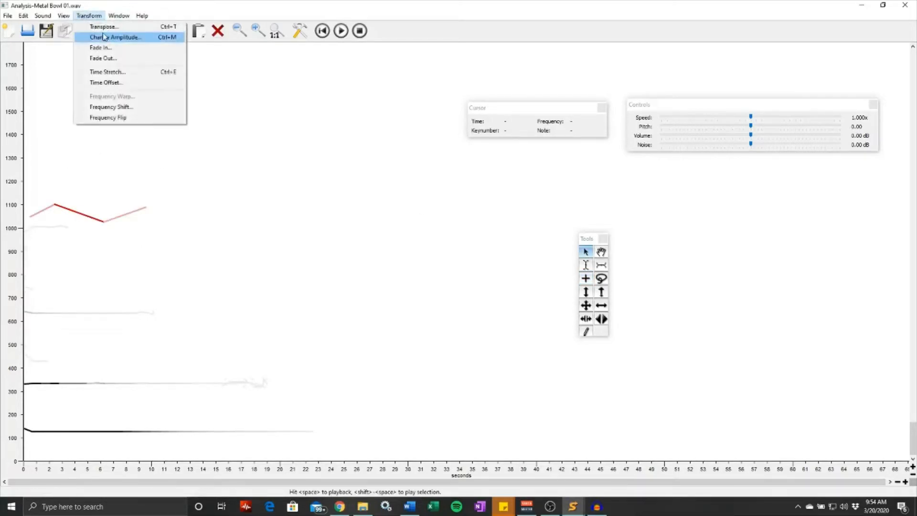
click(103, 26)
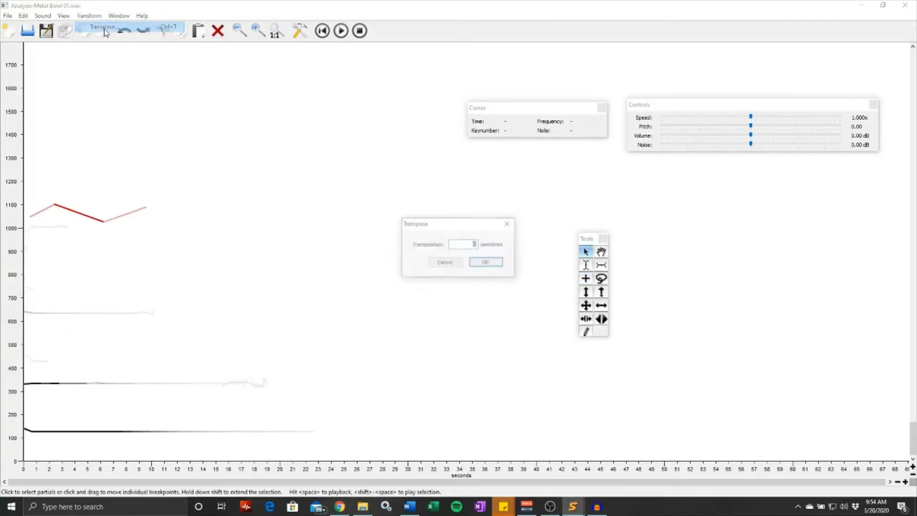
click(494, 264)
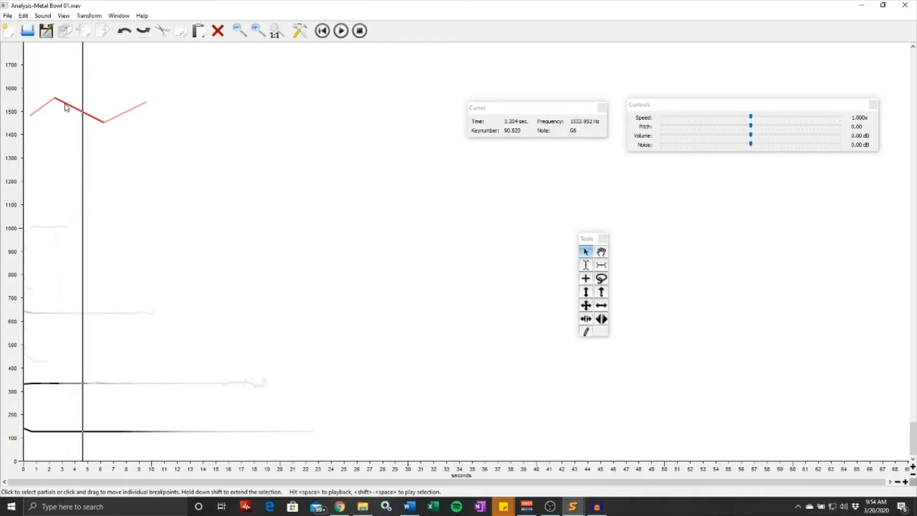
key(space)
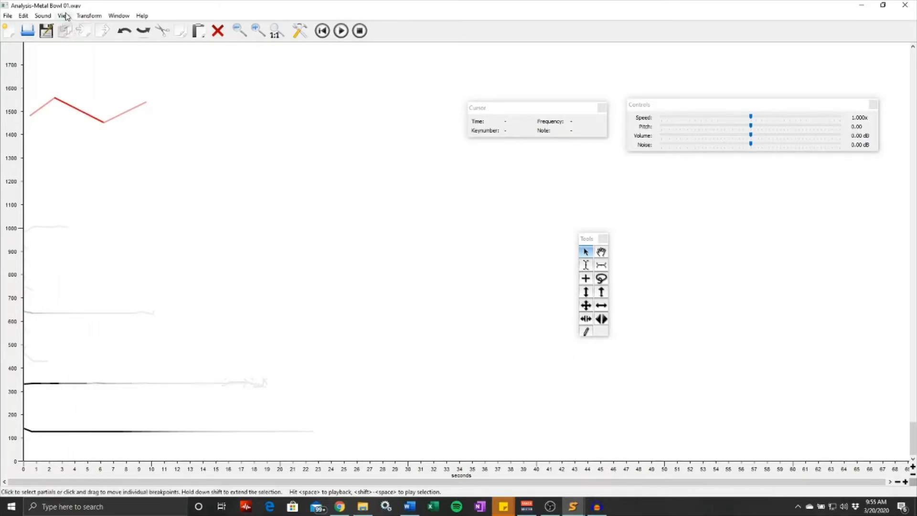
Look over the zoom commands, and magnify the time axis to about 28 seconds and the frequency axis
click(64, 15)
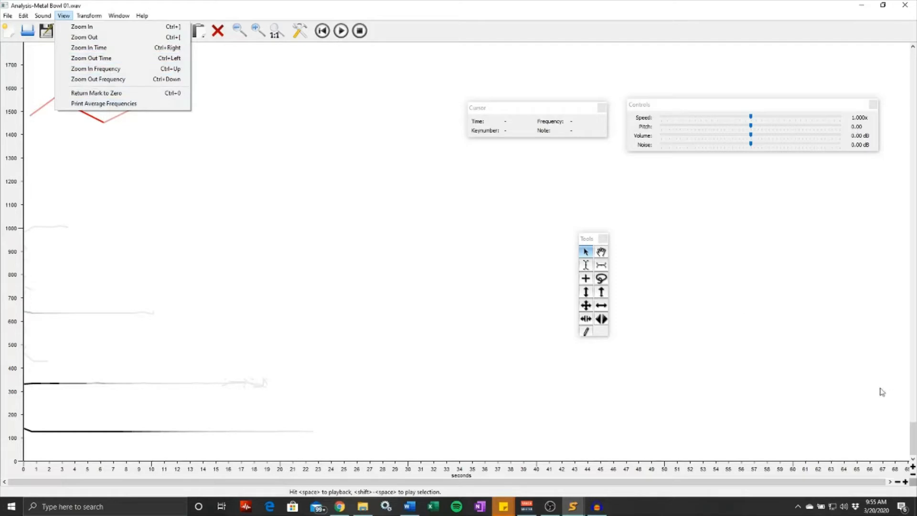
click(906, 482)
click(906, 482)
click(906, 482)
click(906, 482)
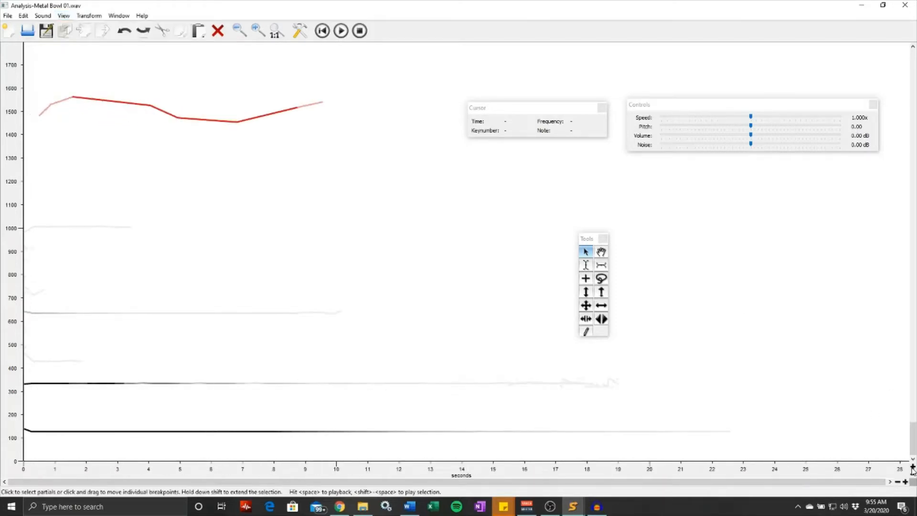
click(913, 467)
click(913, 468)
click(913, 468)
click(912, 468)
Zoom back out on both axes to a range of about 105 seconds and 2200 Hz
click(912, 475)
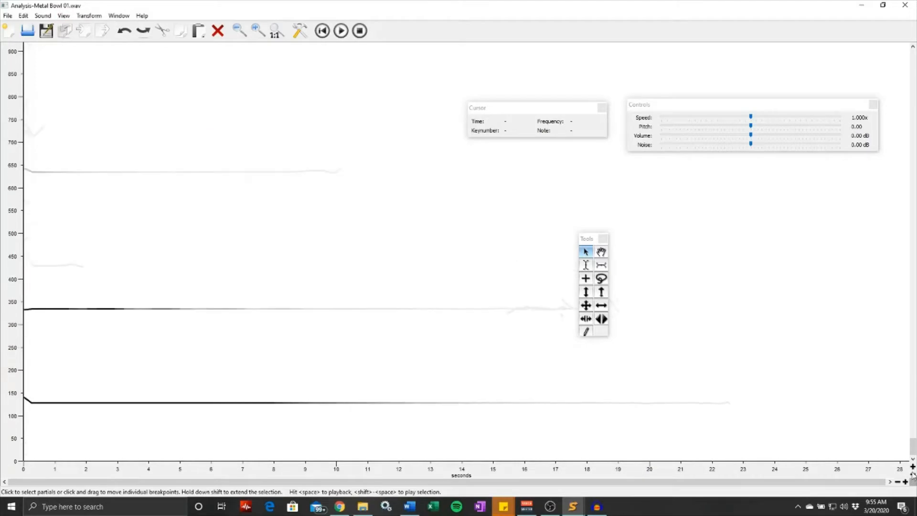
click(912, 475)
click(913, 475)
click(912, 475)
click(898, 482)
click(898, 482)
click(899, 482)
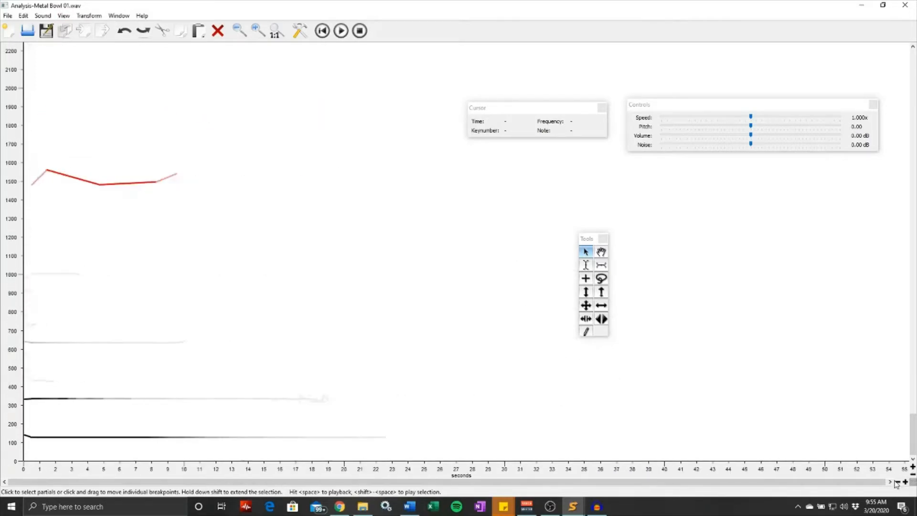
click(898, 482)
click(898, 482)
click(898, 482)
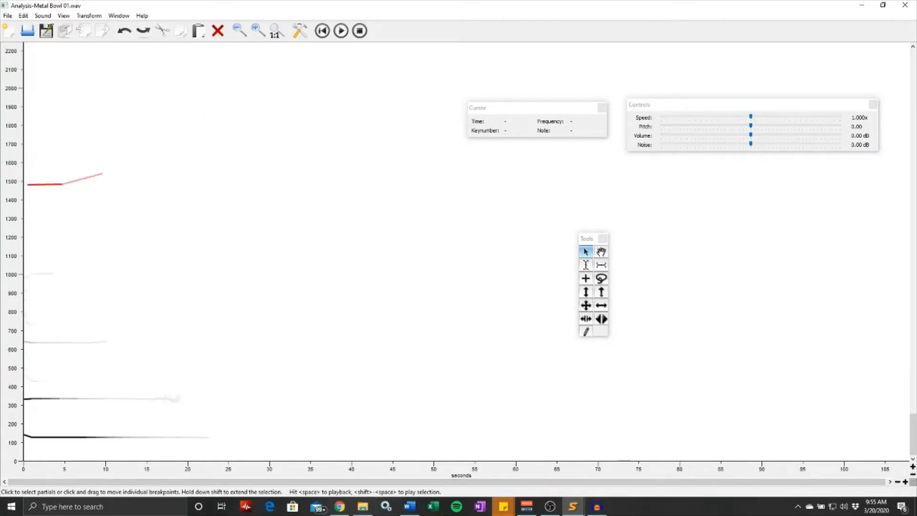
Check which floating windows are available, and close the Cursor, Controls and Tools windows
click(82, 16)
mouse_move(117, 17)
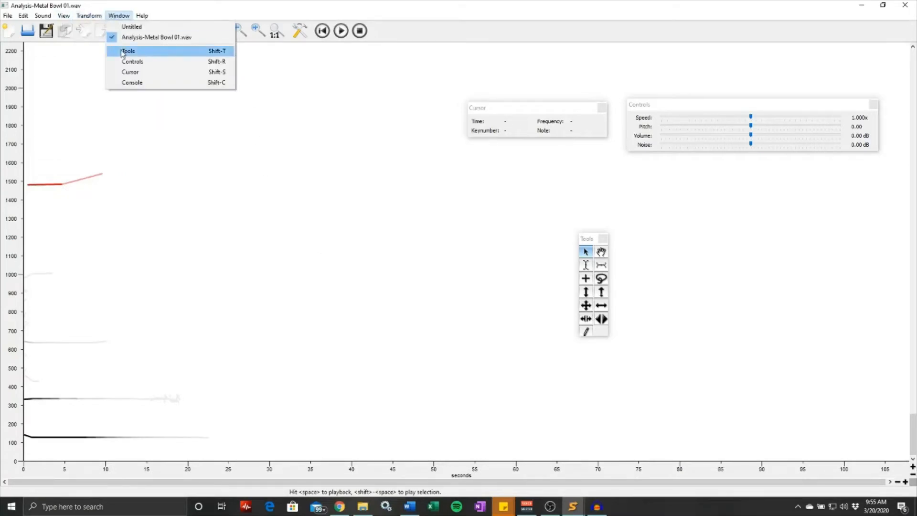
click(602, 107)
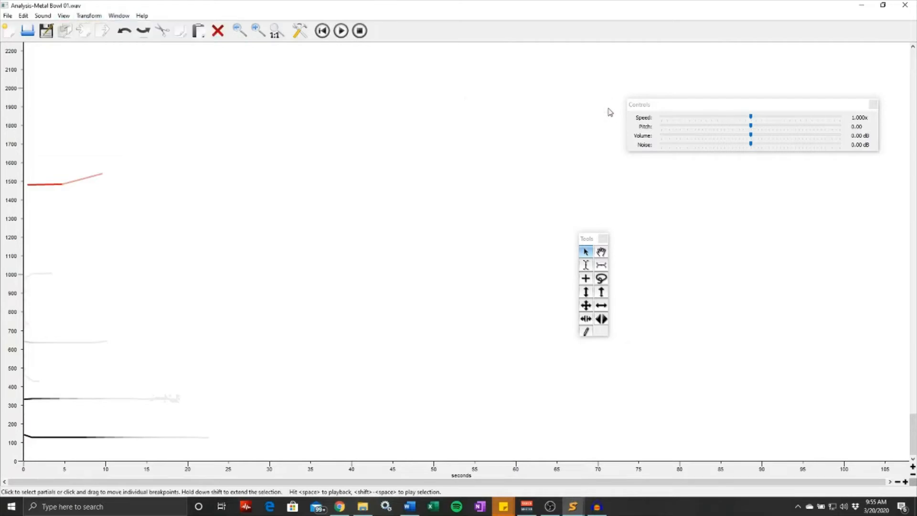
click(874, 104)
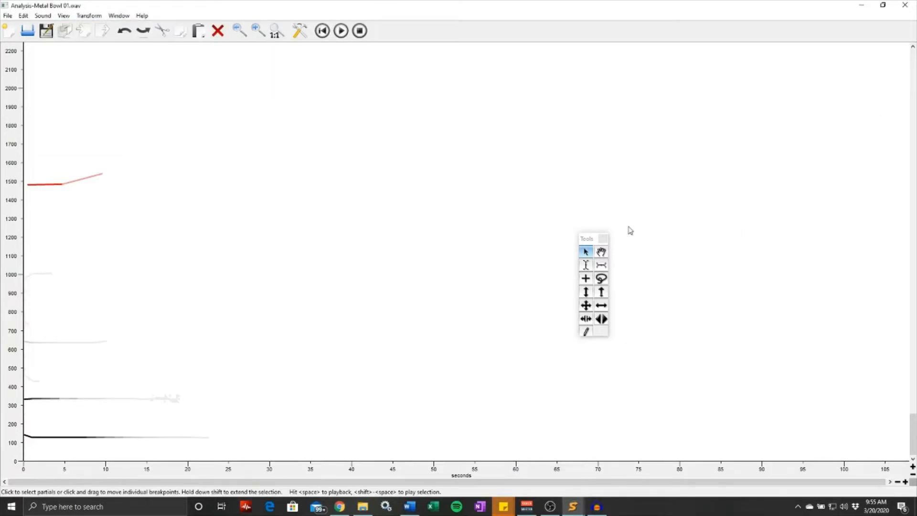
click(602, 239)
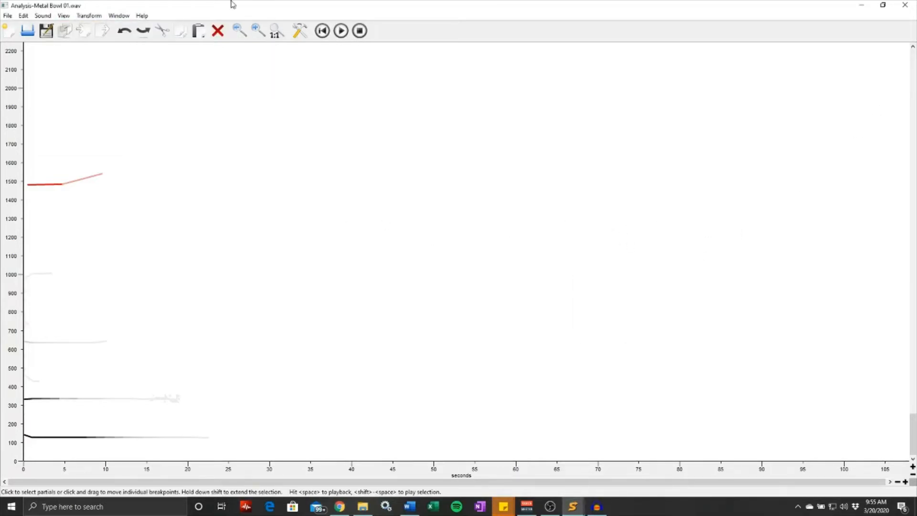
Reopen the Tools, Controls and Cursor windows
click(119, 15)
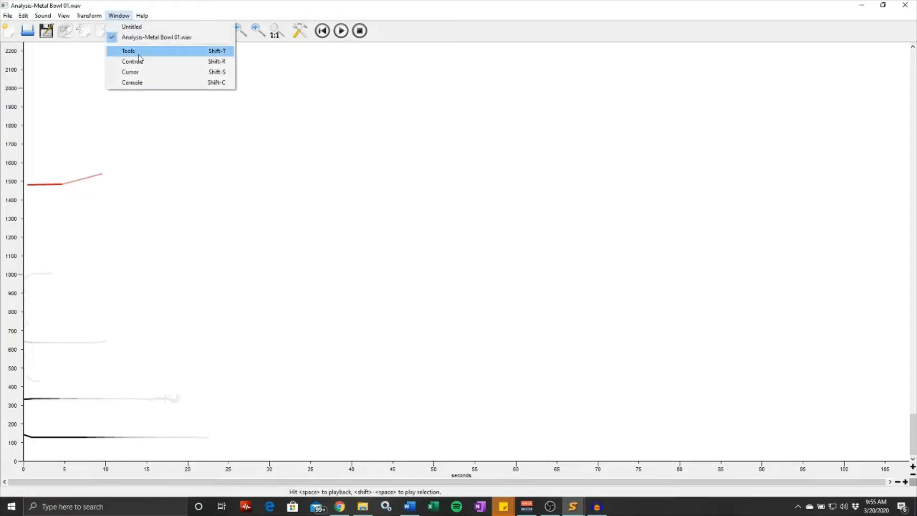
click(129, 51)
click(126, 16)
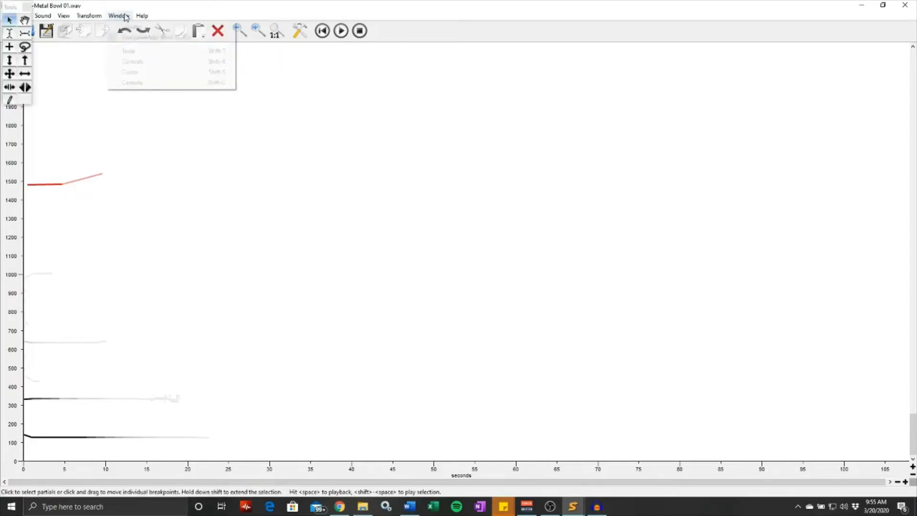
click(153, 61)
click(142, 15)
click(119, 16)
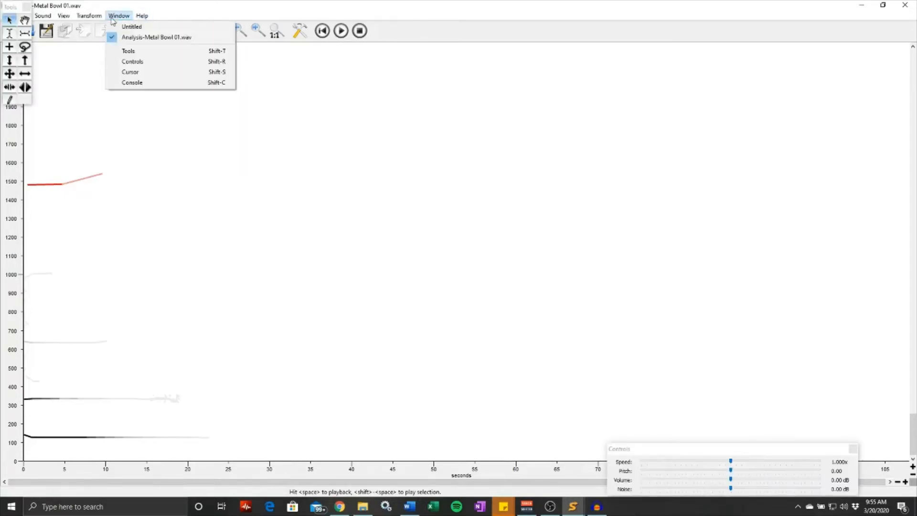
click(153, 75)
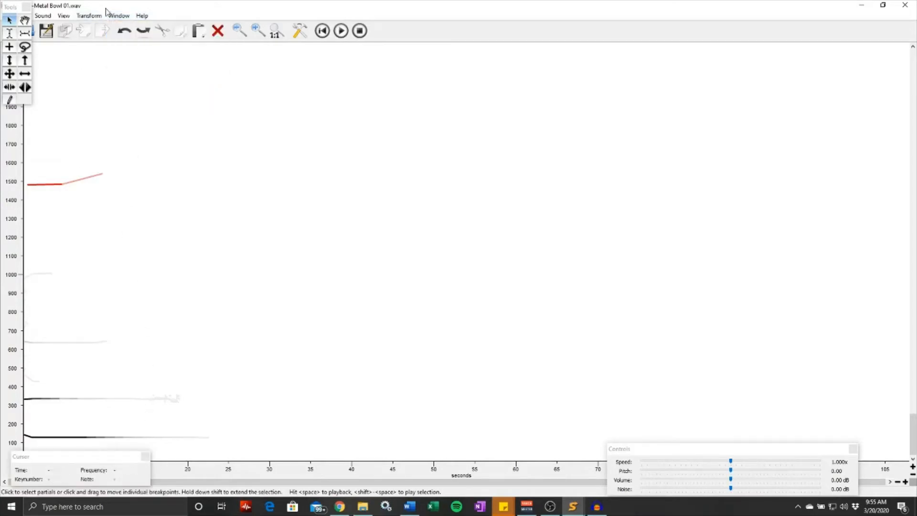
Show the Console window, move it clear of the Controls window, and close it again
click(118, 16)
click(143, 83)
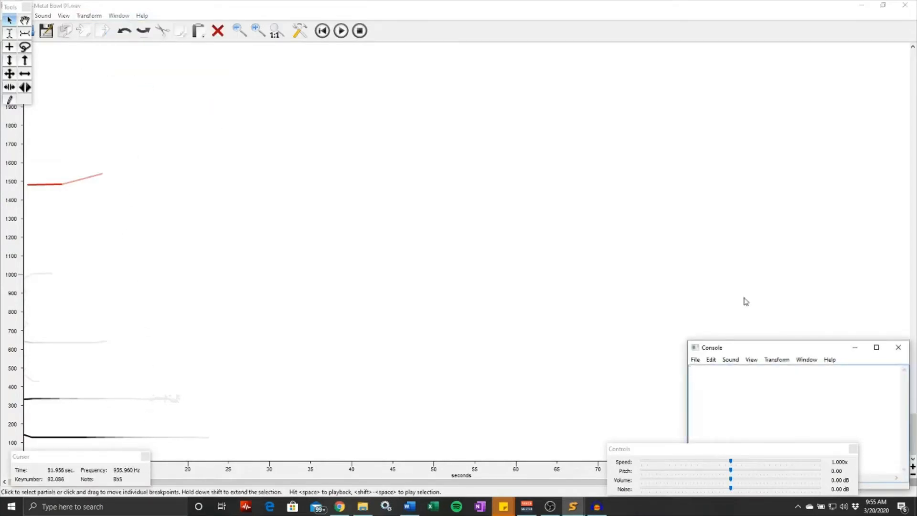
drag(802, 348, 716, 162)
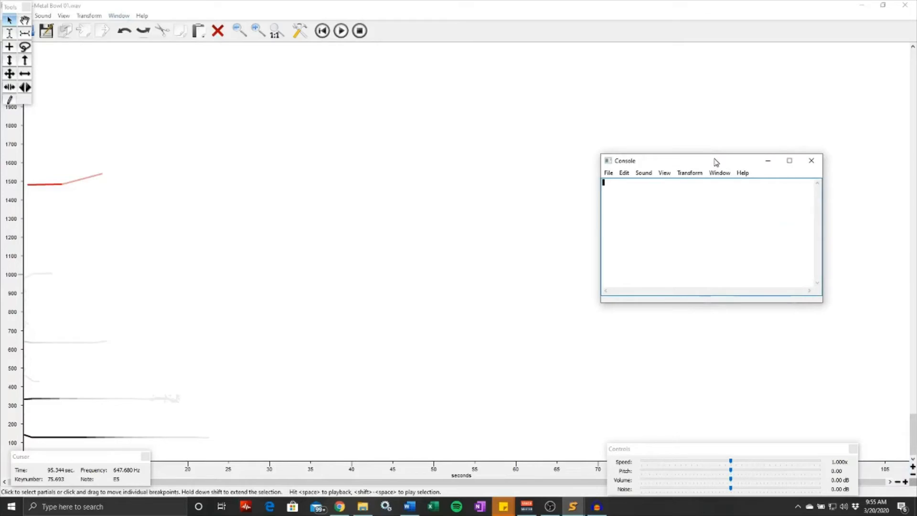
click(812, 160)
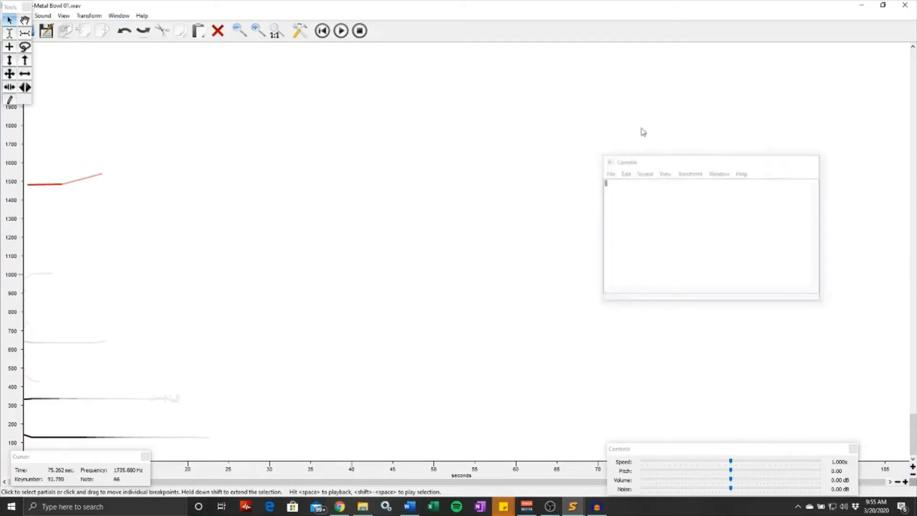
Move the Tools window off the toolbar, and look over the sound analysis, synthesis and file commands
drag(15, 7, 89, 146)
click(46, 16)
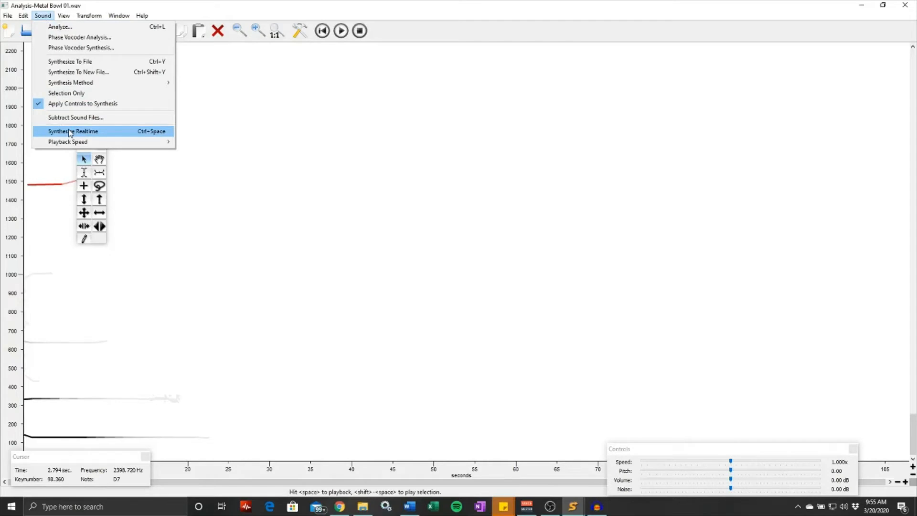
mouse_move(57, 141)
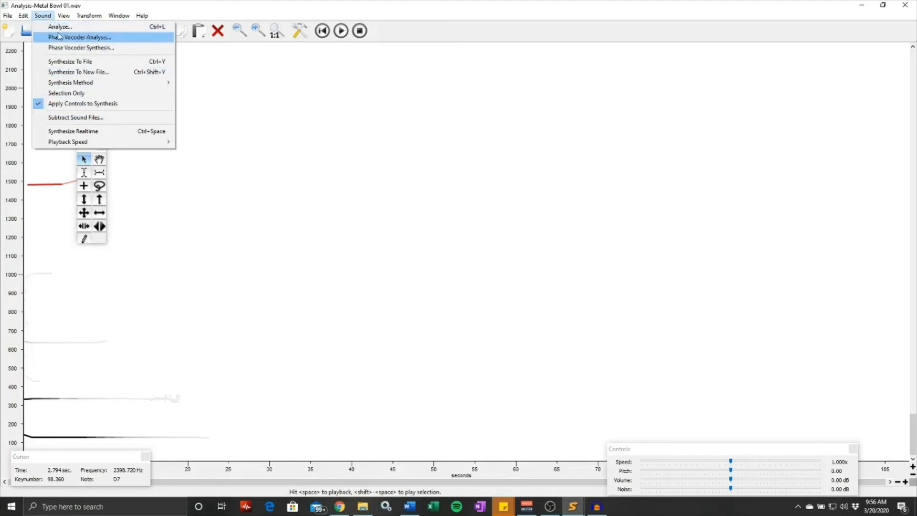
mouse_move(30, 17)
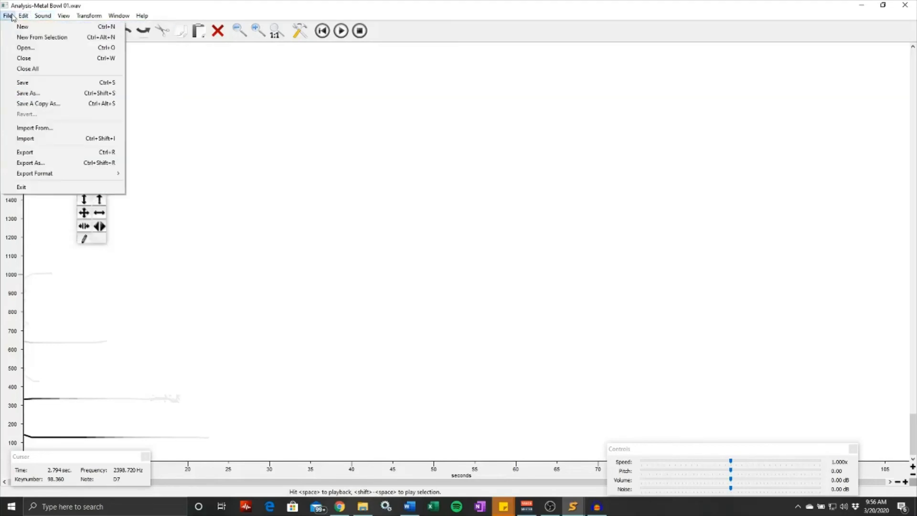
click(10, 18)
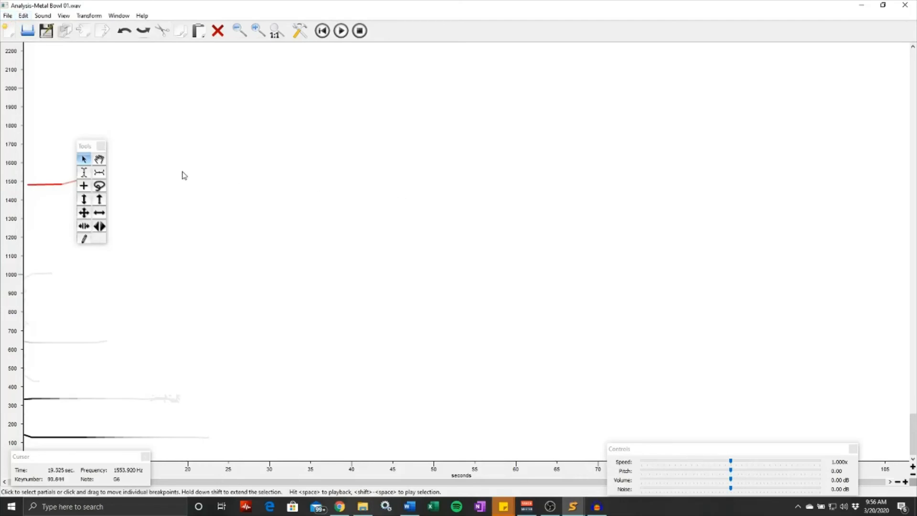